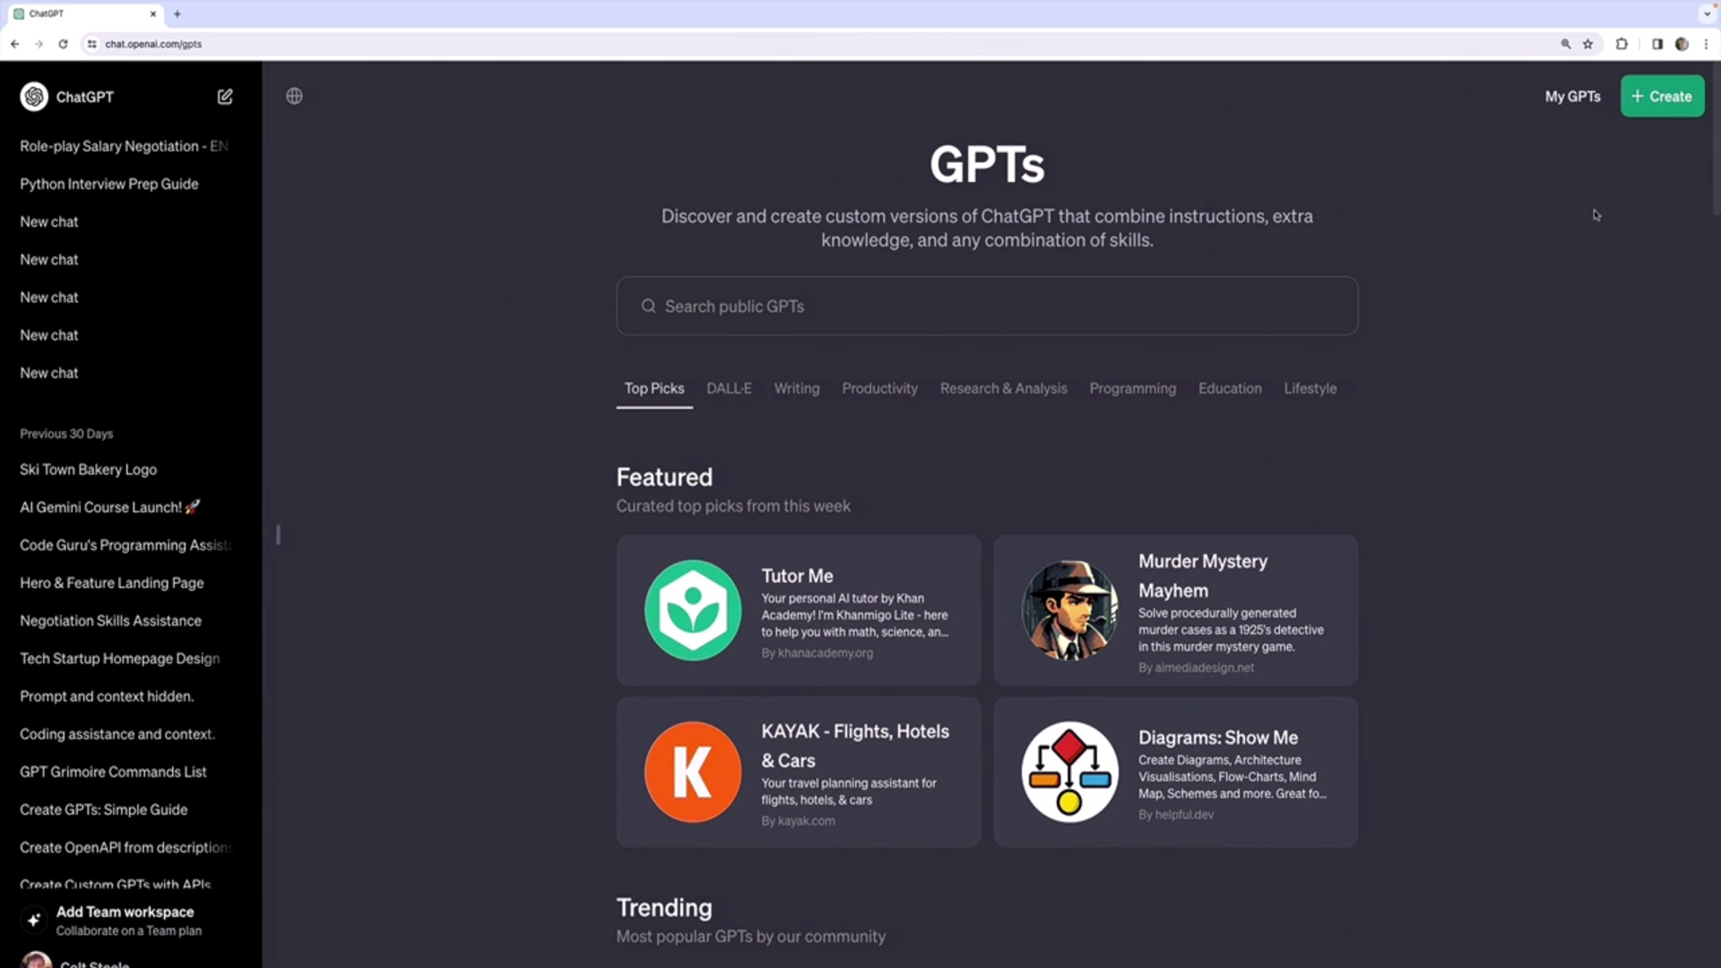
# Create a new GPT draft, check its empty Configure form twice, and return to the Builder chat
pyautogui.click(1648, 101)
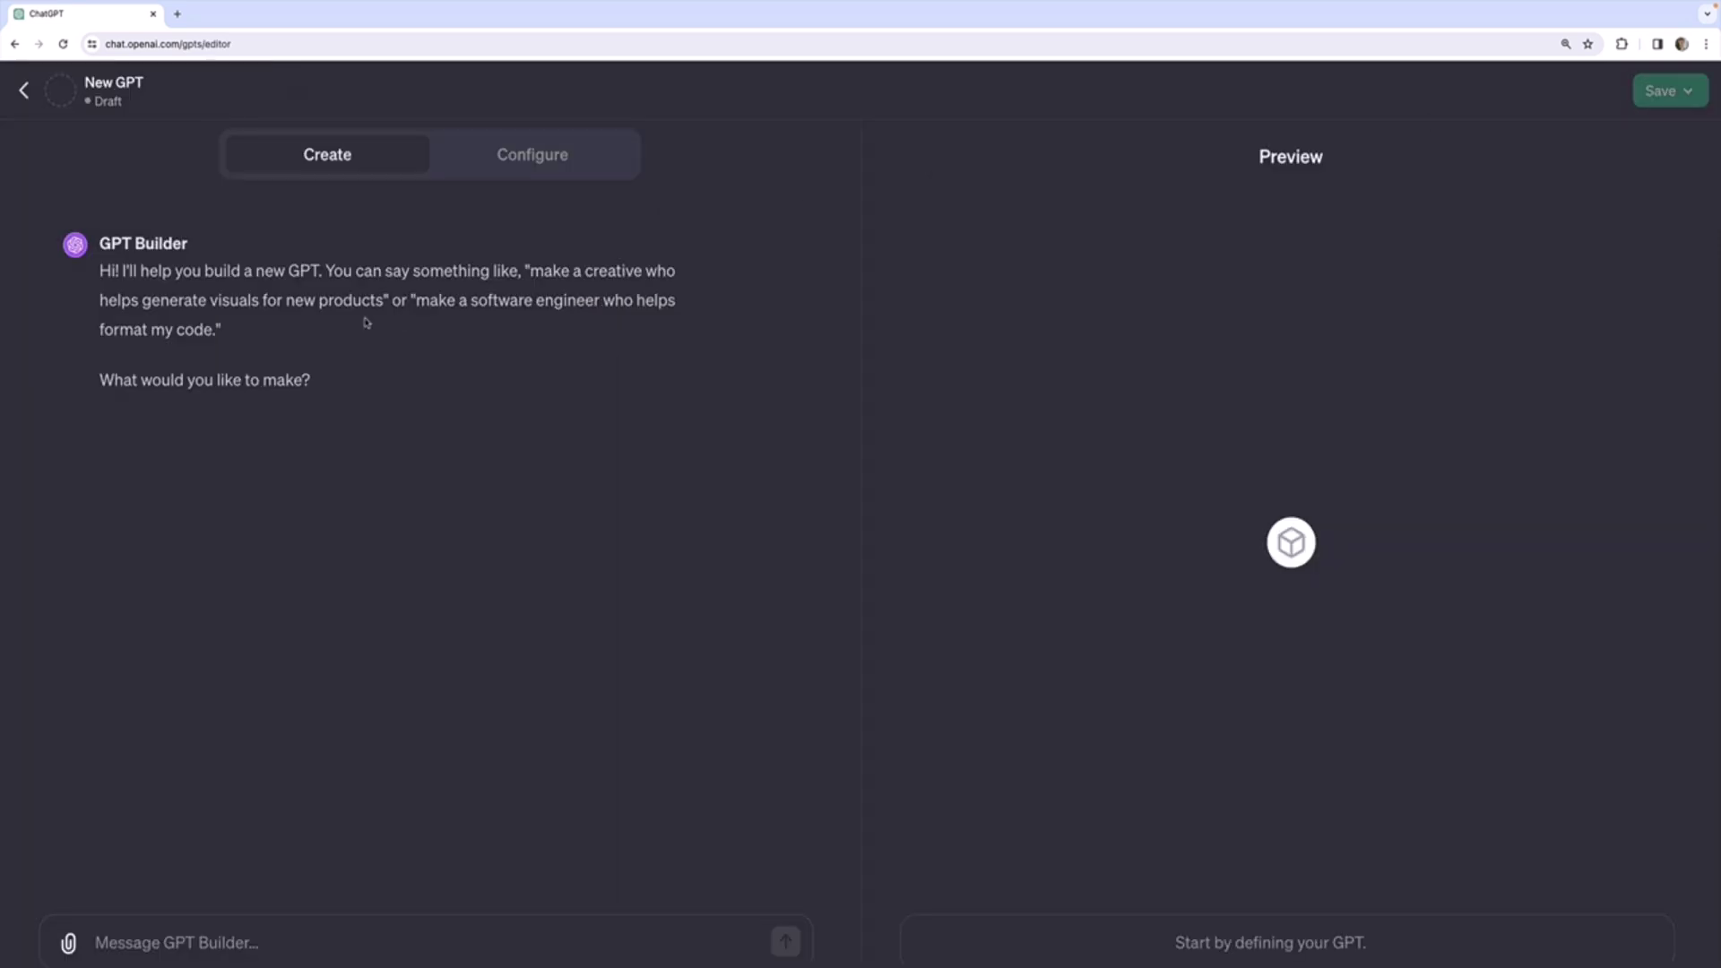
pyautogui.click(512, 168)
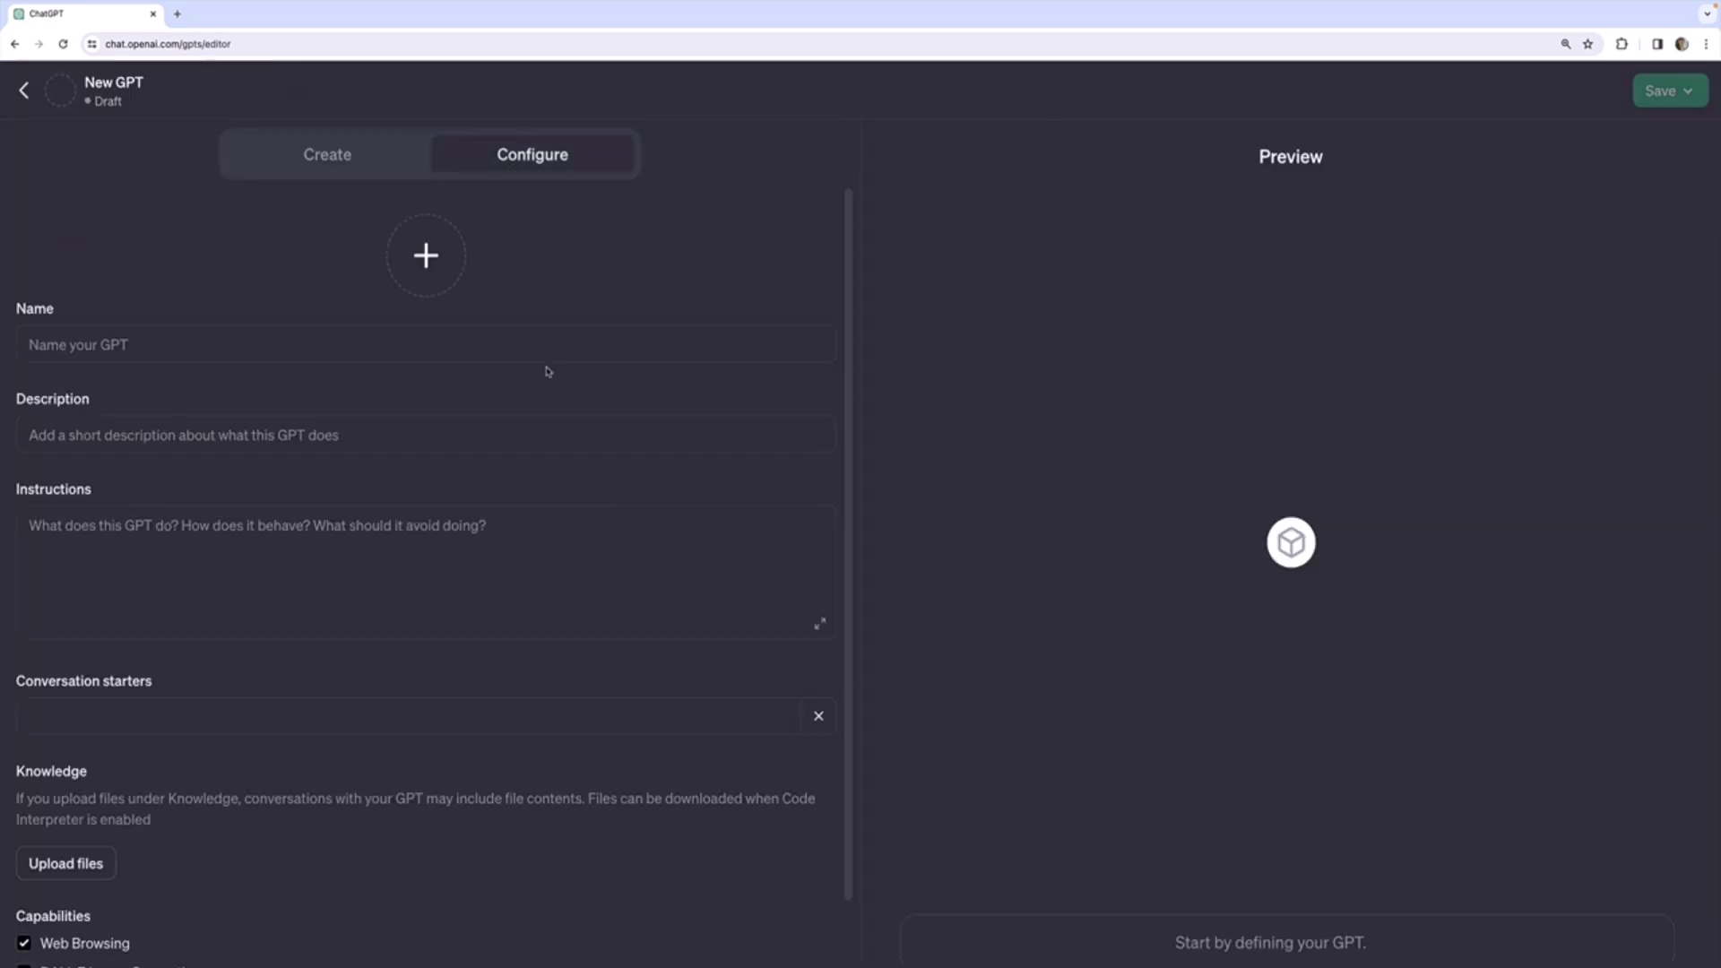
pyautogui.click(249, 538)
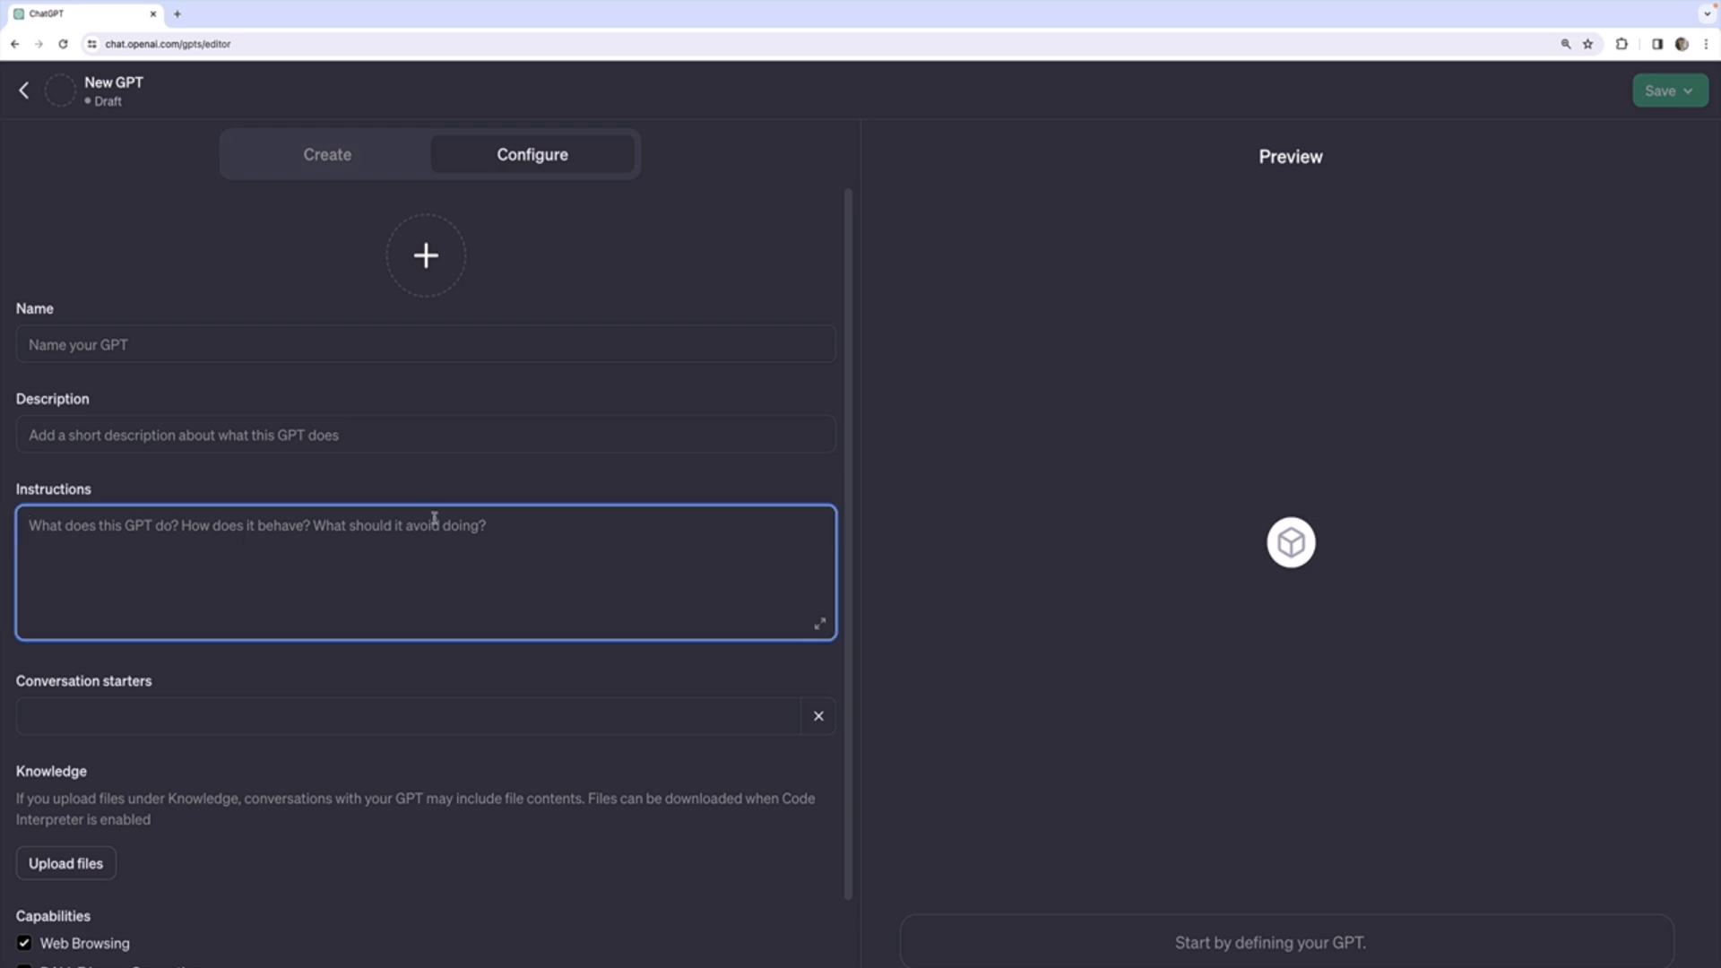
pyautogui.click(372, 171)
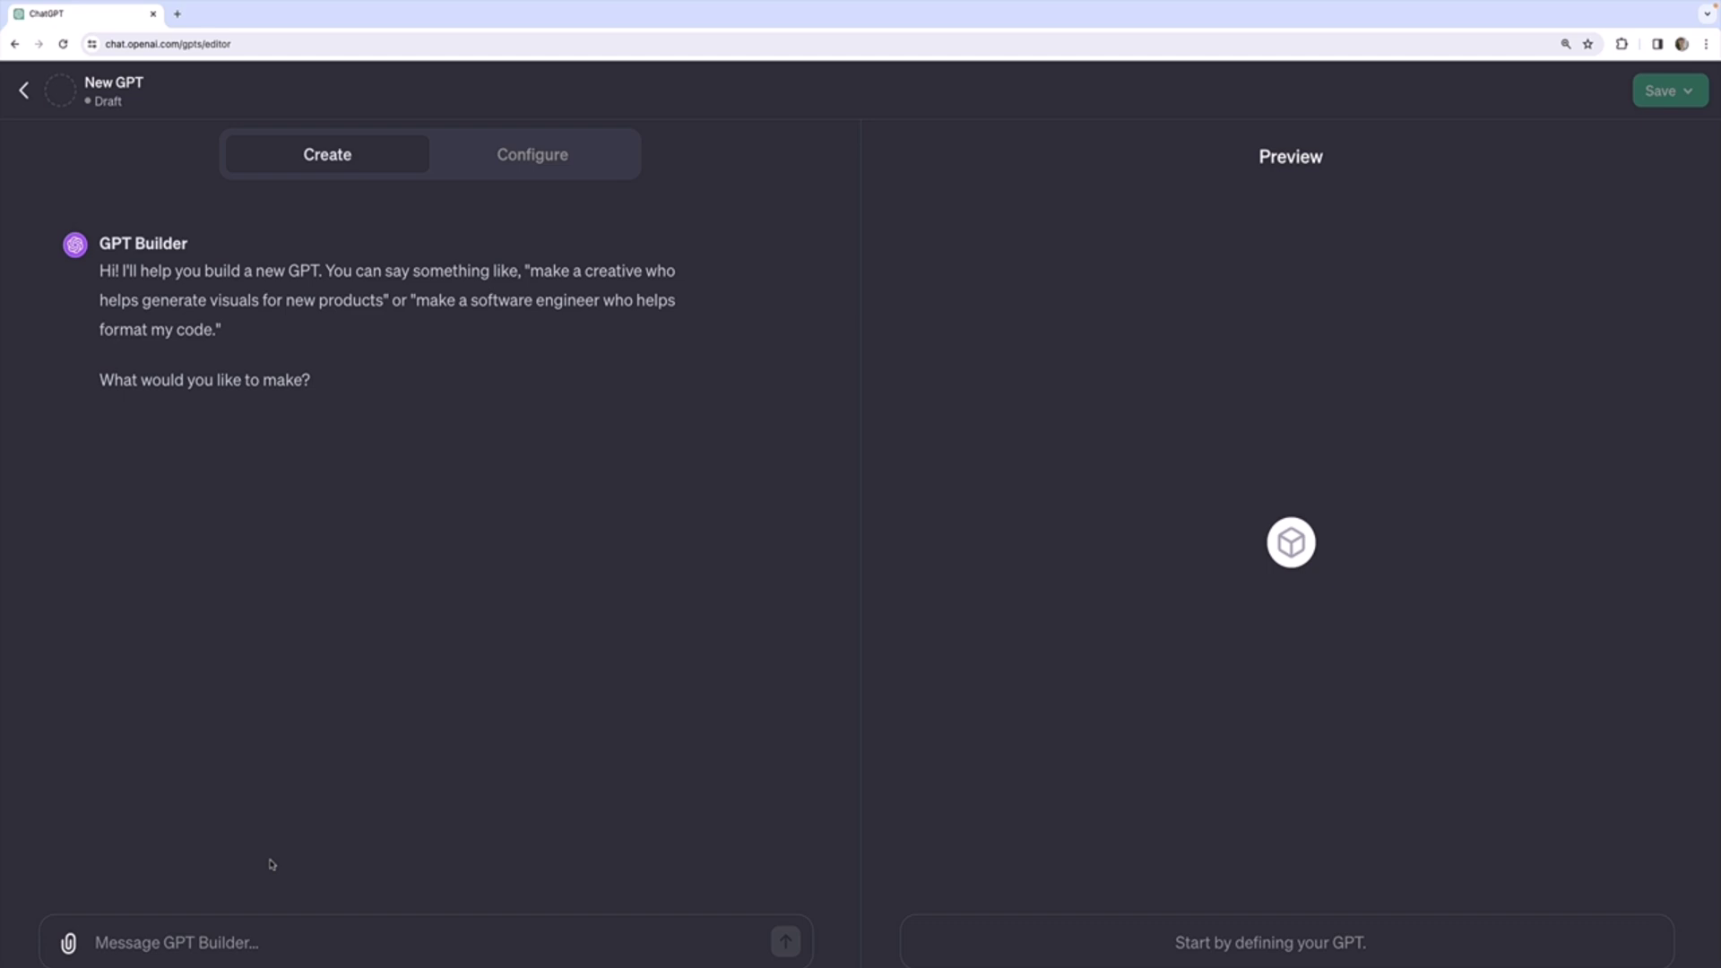
pyautogui.click(542, 161)
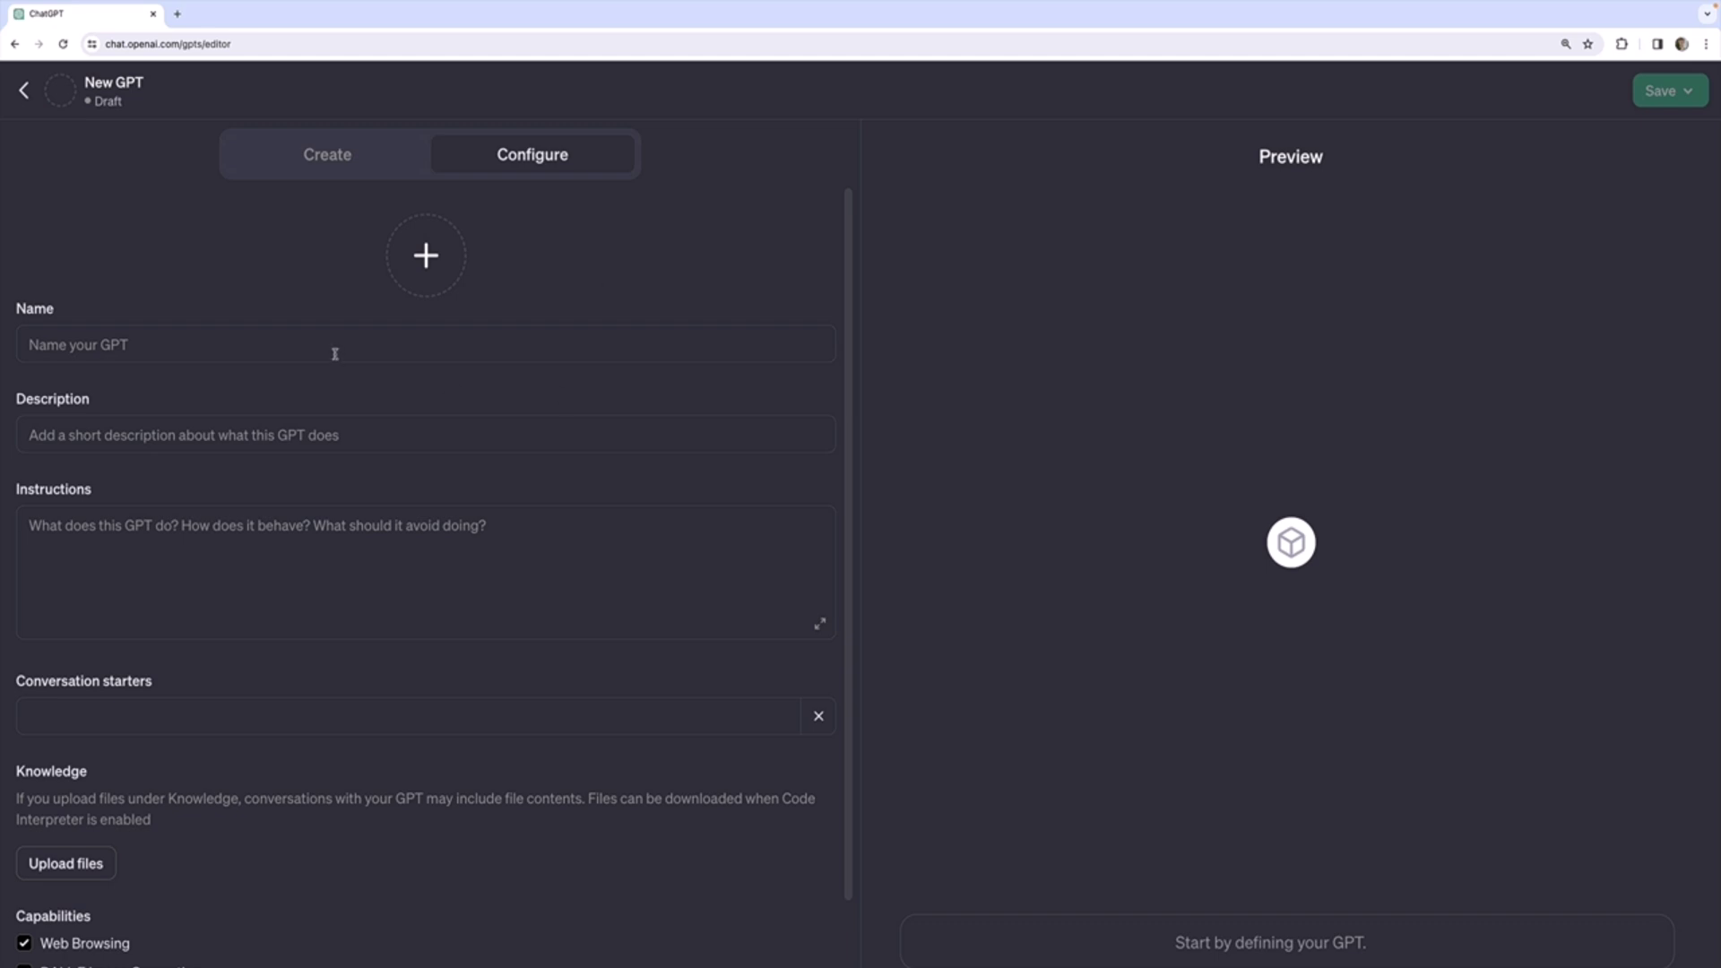
pyautogui.scroll(-2, 571, 433)
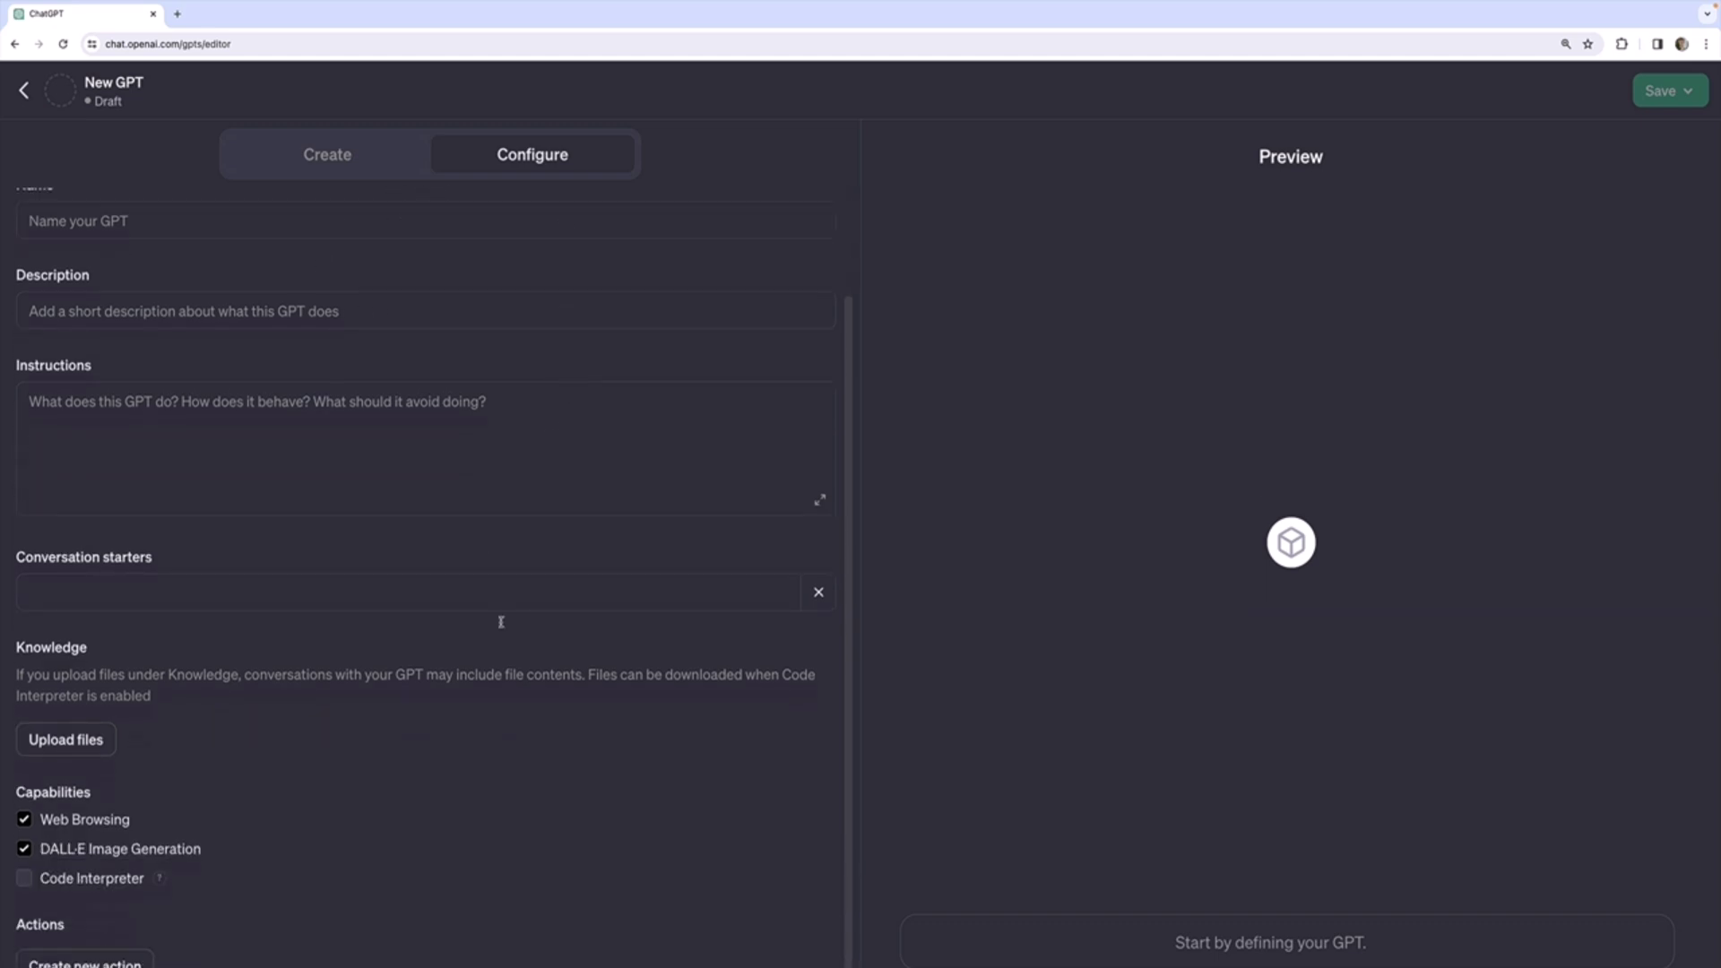
pyautogui.scroll(2, 534, 700)
pyautogui.click(365, 166)
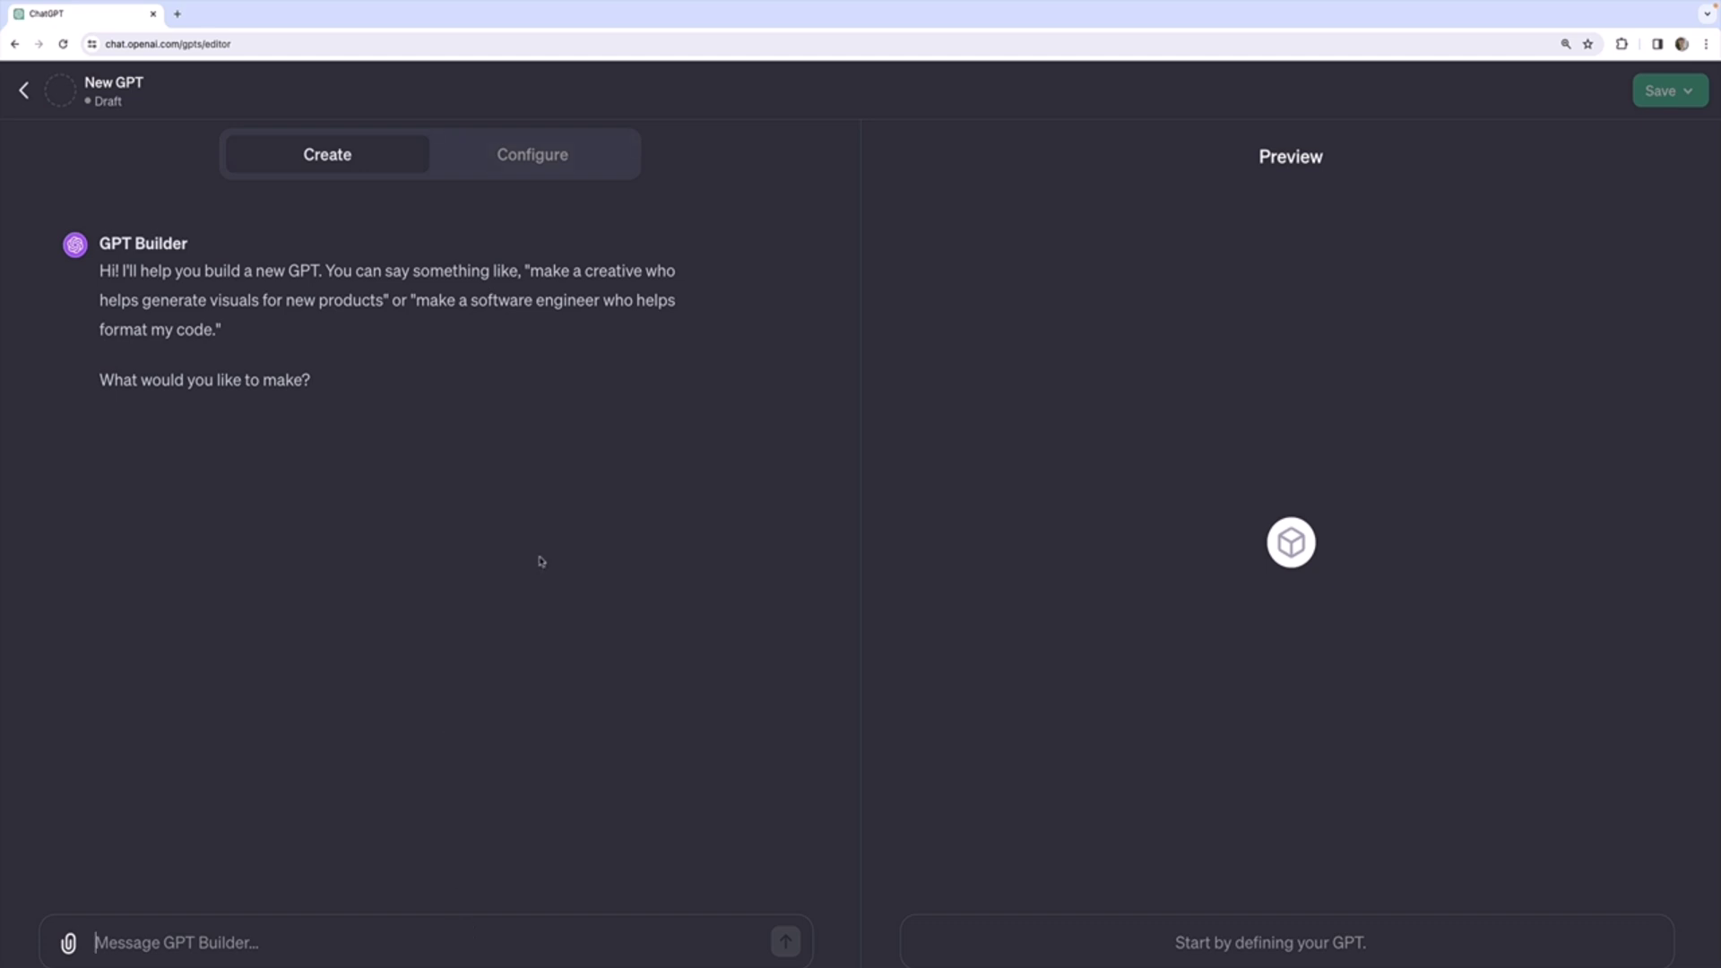
# Ask GPT Builder for a coding GPT explaining programming to non-technical people; note the suggested name Code Companion
pyautogui.write('make a')
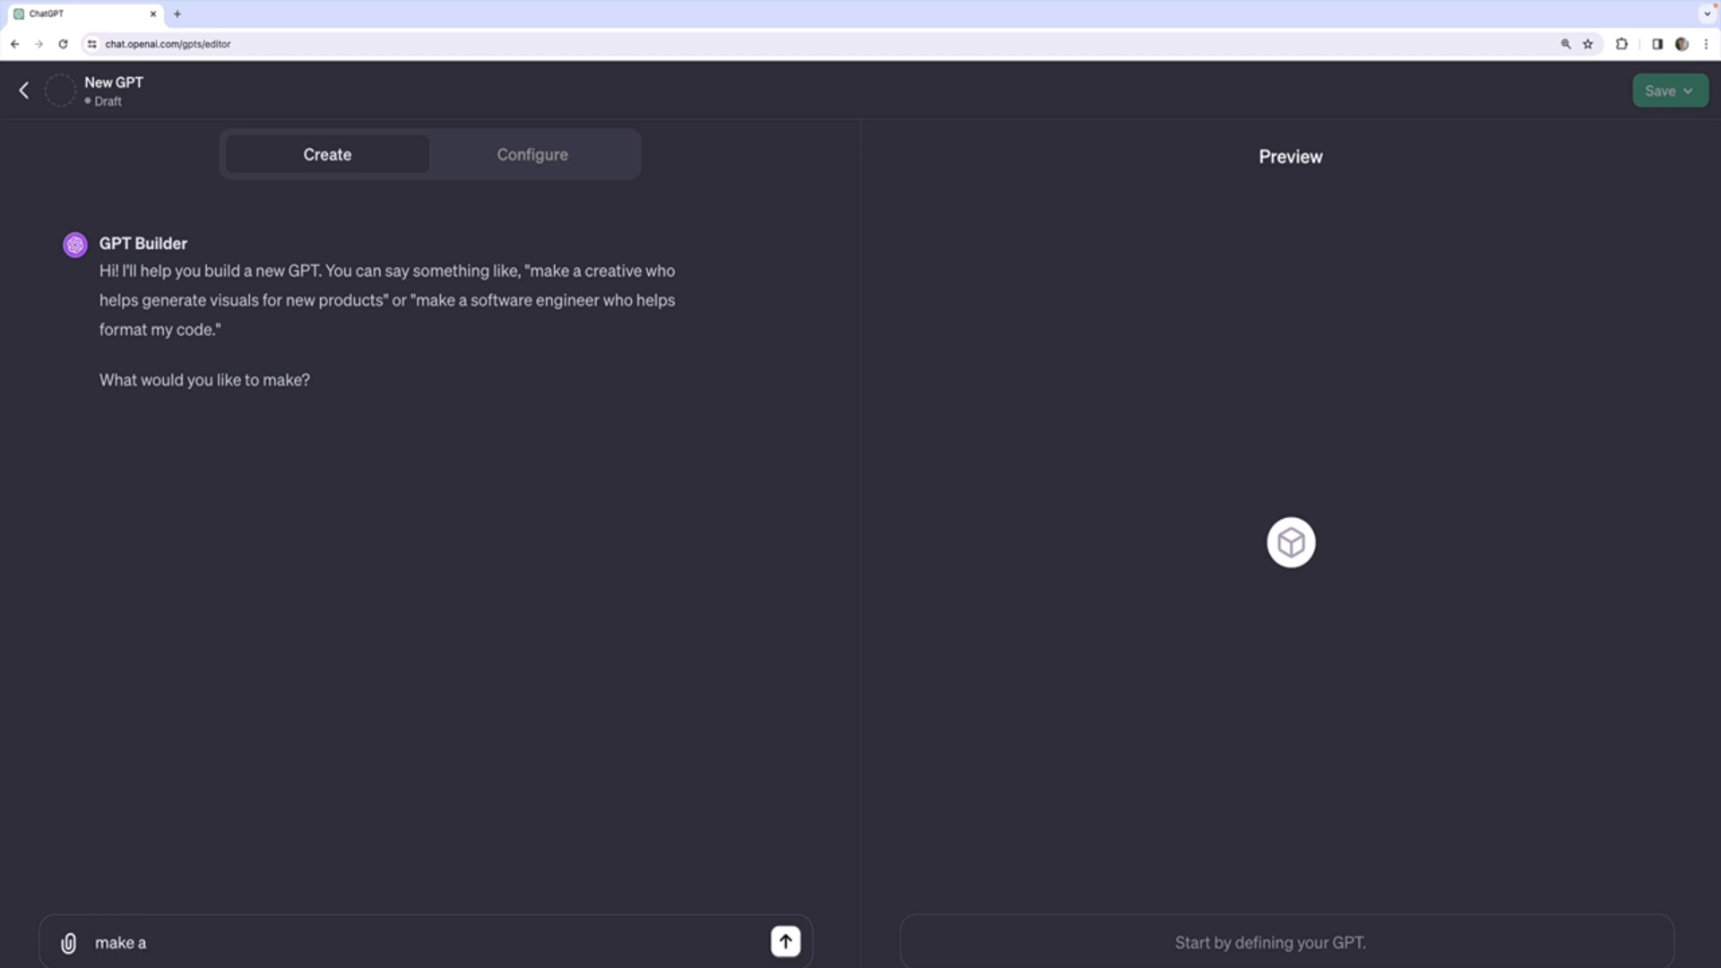
pyautogui.write(' coding GPT that explains')
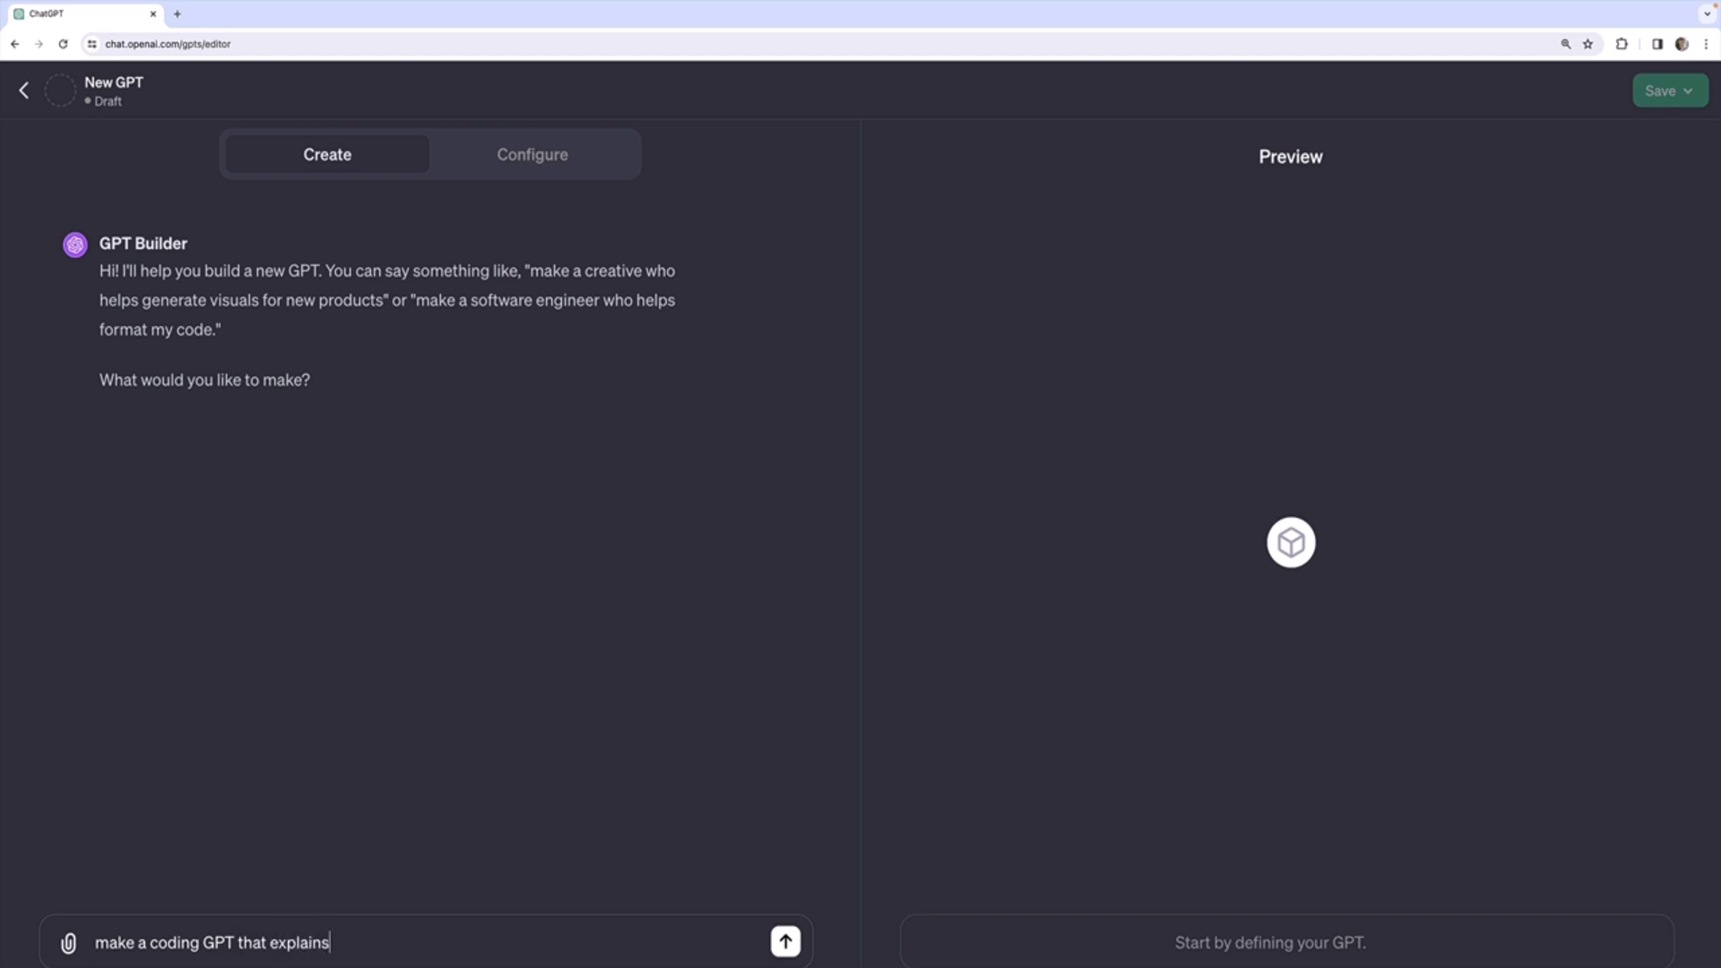
pyautogui.write(' programming concepts and code to ')
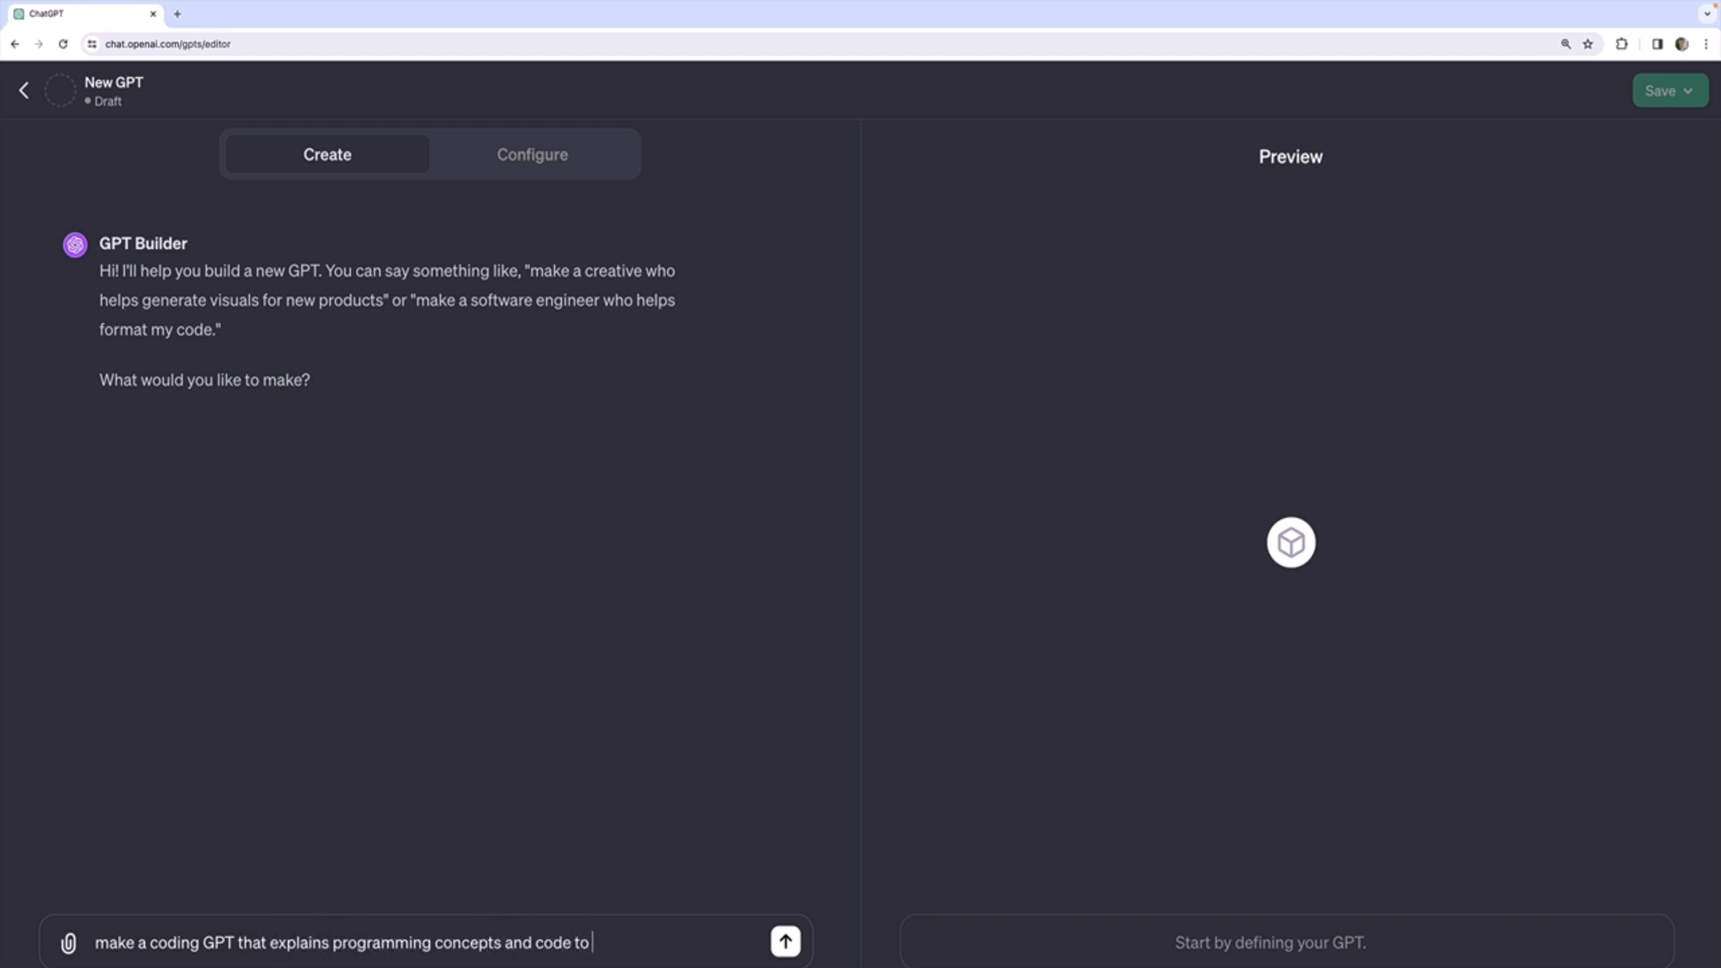
pyautogui.write('non-technical people')
pyautogui.press('Return')
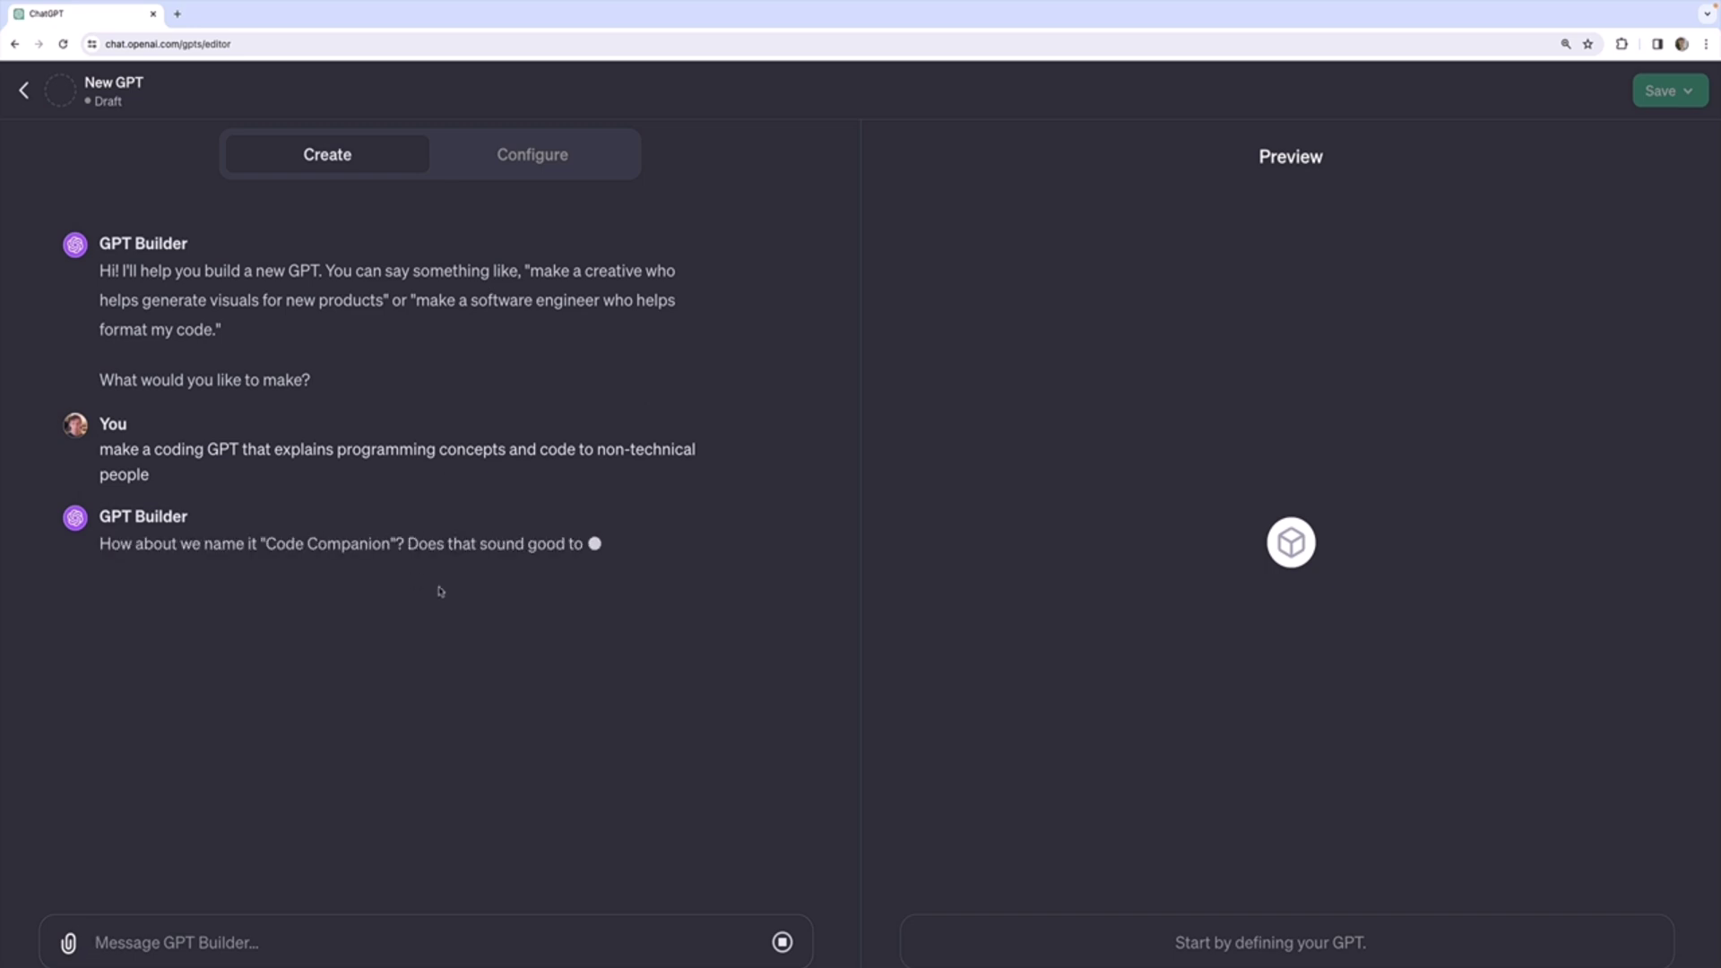
pyautogui.moveTo(237, 543); pyautogui.dragTo(407, 545)
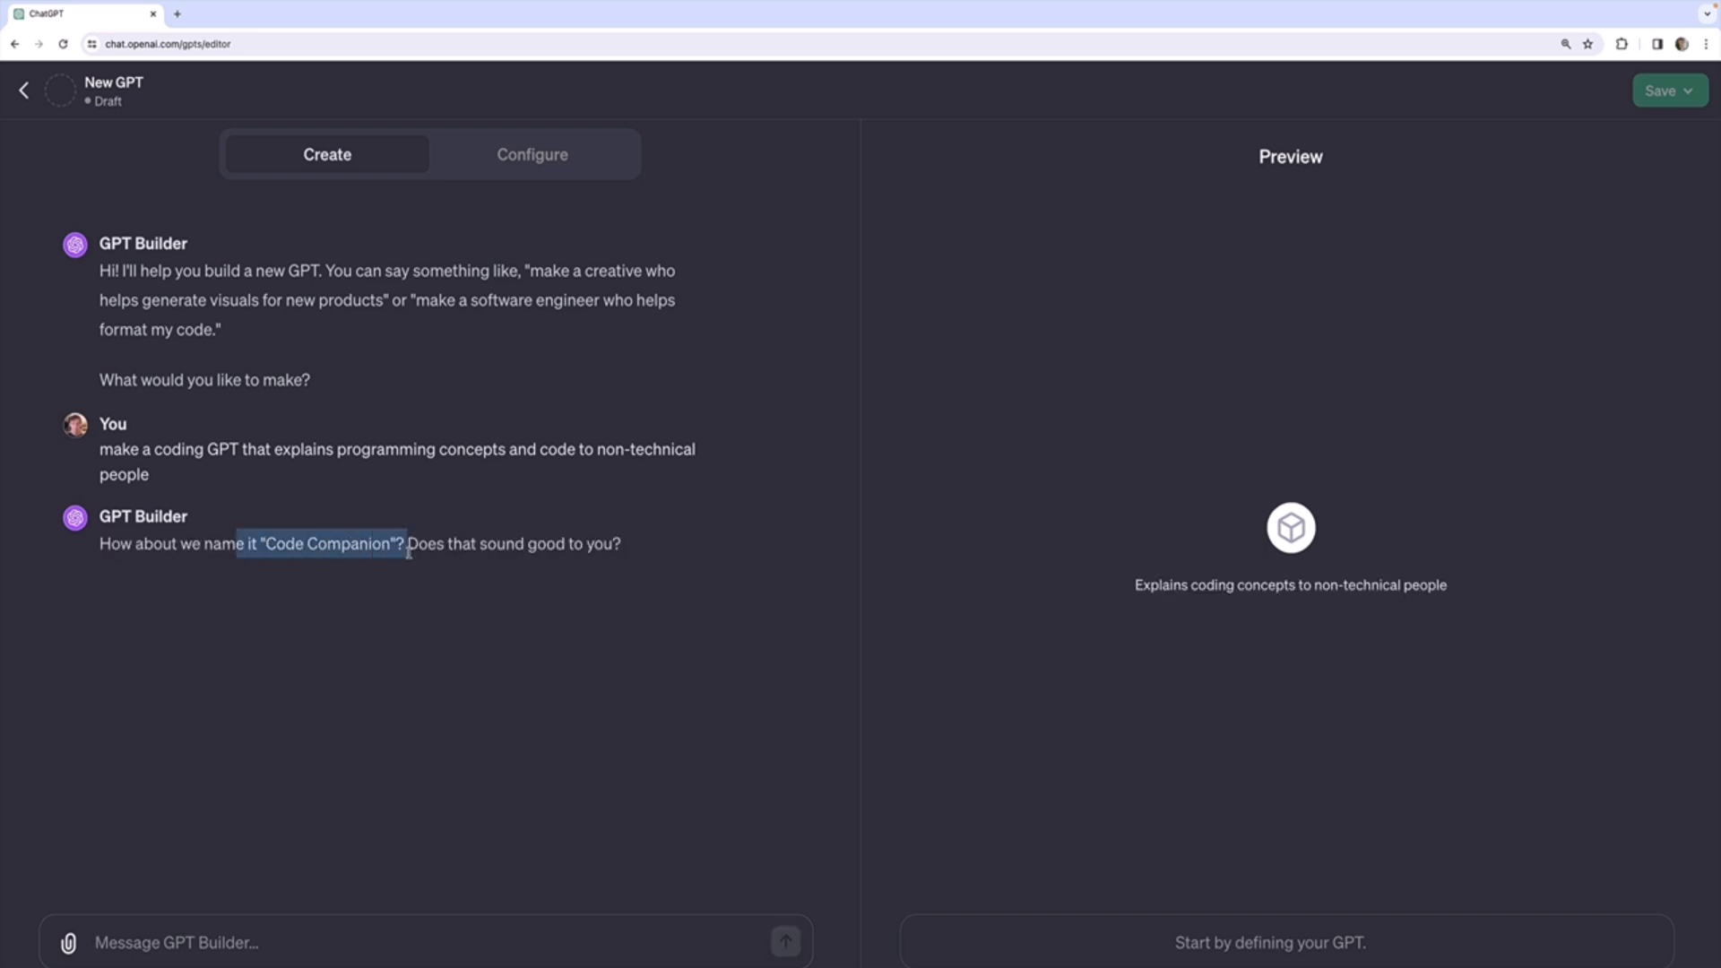
# Reply 'sure' to accept the suggested name Code Companion
pyautogui.click(421, 592)
pyautogui.click(439, 936)
pyautogui.write('sure')
pyautogui.press('Return')
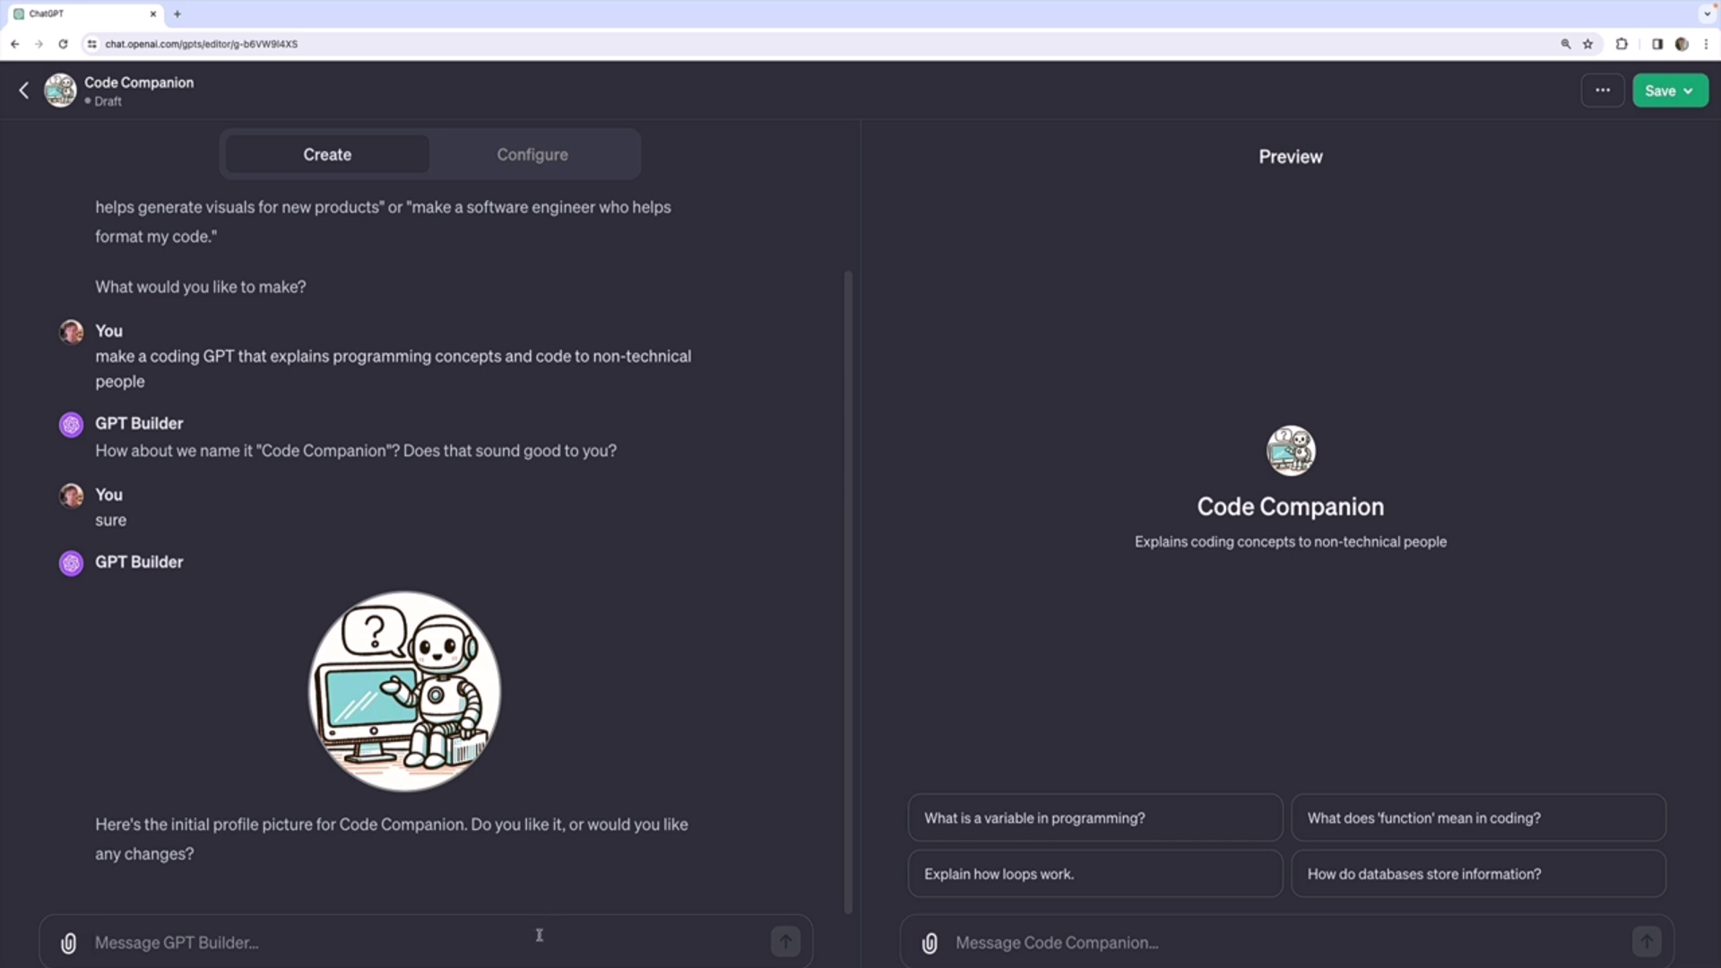
# Approve the generated robot profile picture with the reply 'that's good'
pyautogui.write('yes')
pyautogui.press('BackSpace')
pyautogui.press('BackSpace')
pyautogui.press('BackSpace')
pyautogui.write("that's good")
pyautogui.press('Return')
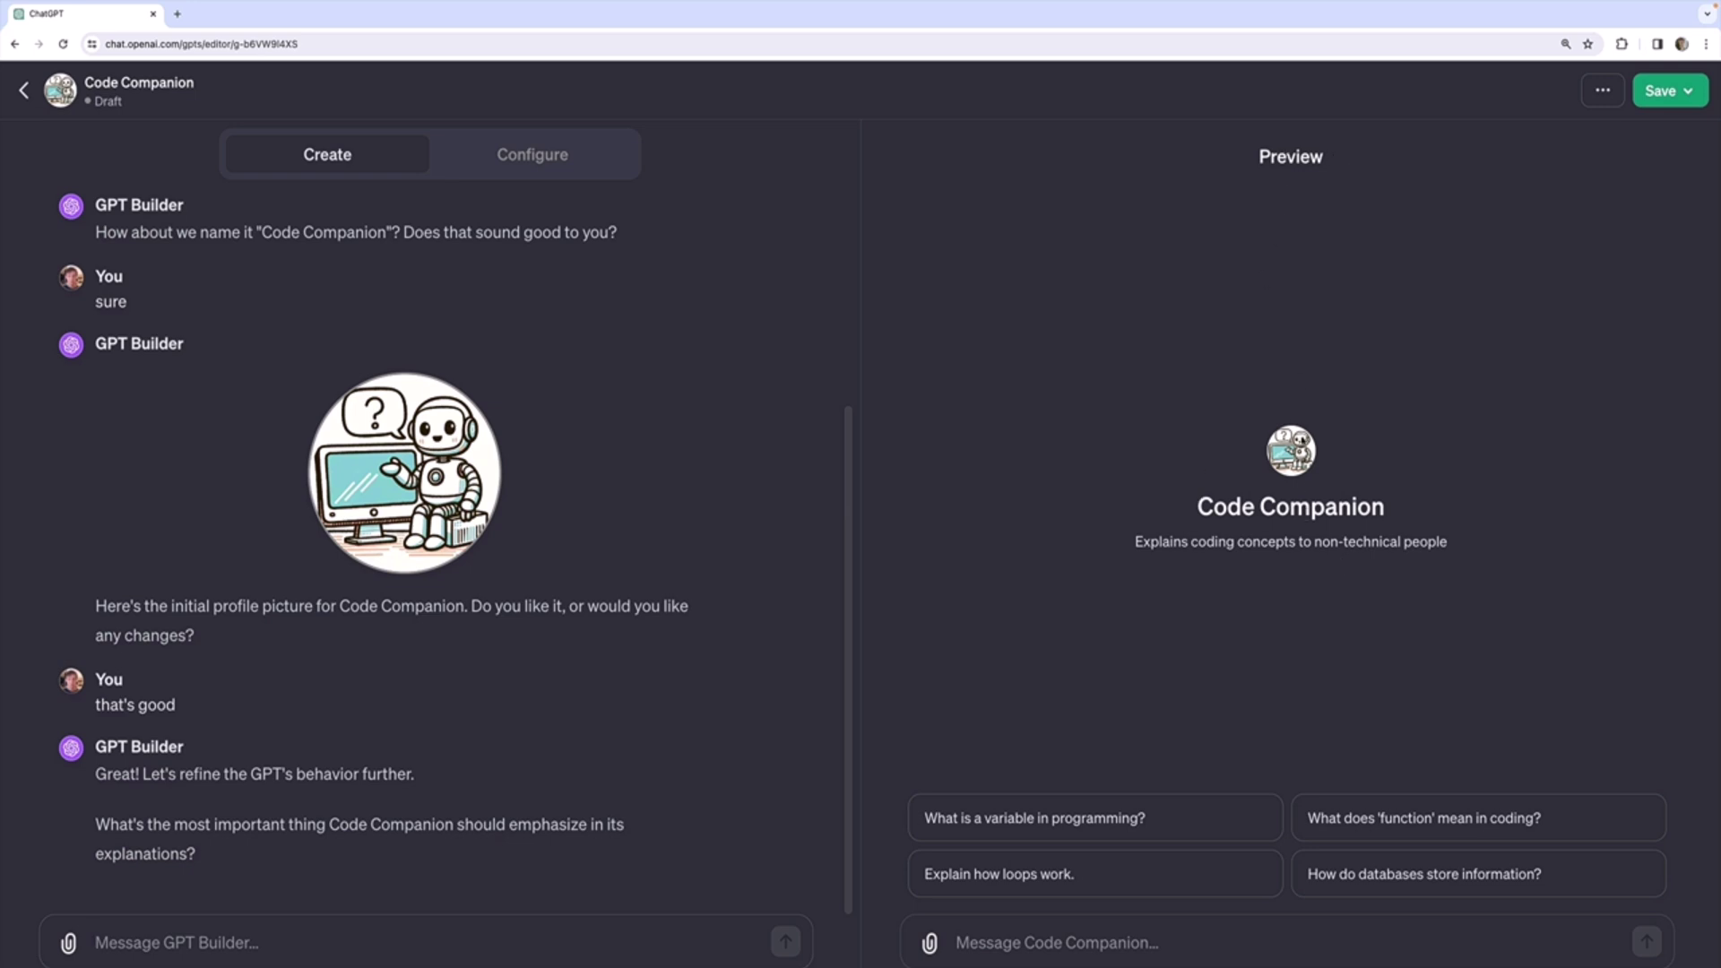
pyautogui.tripleClick(1254, 512)
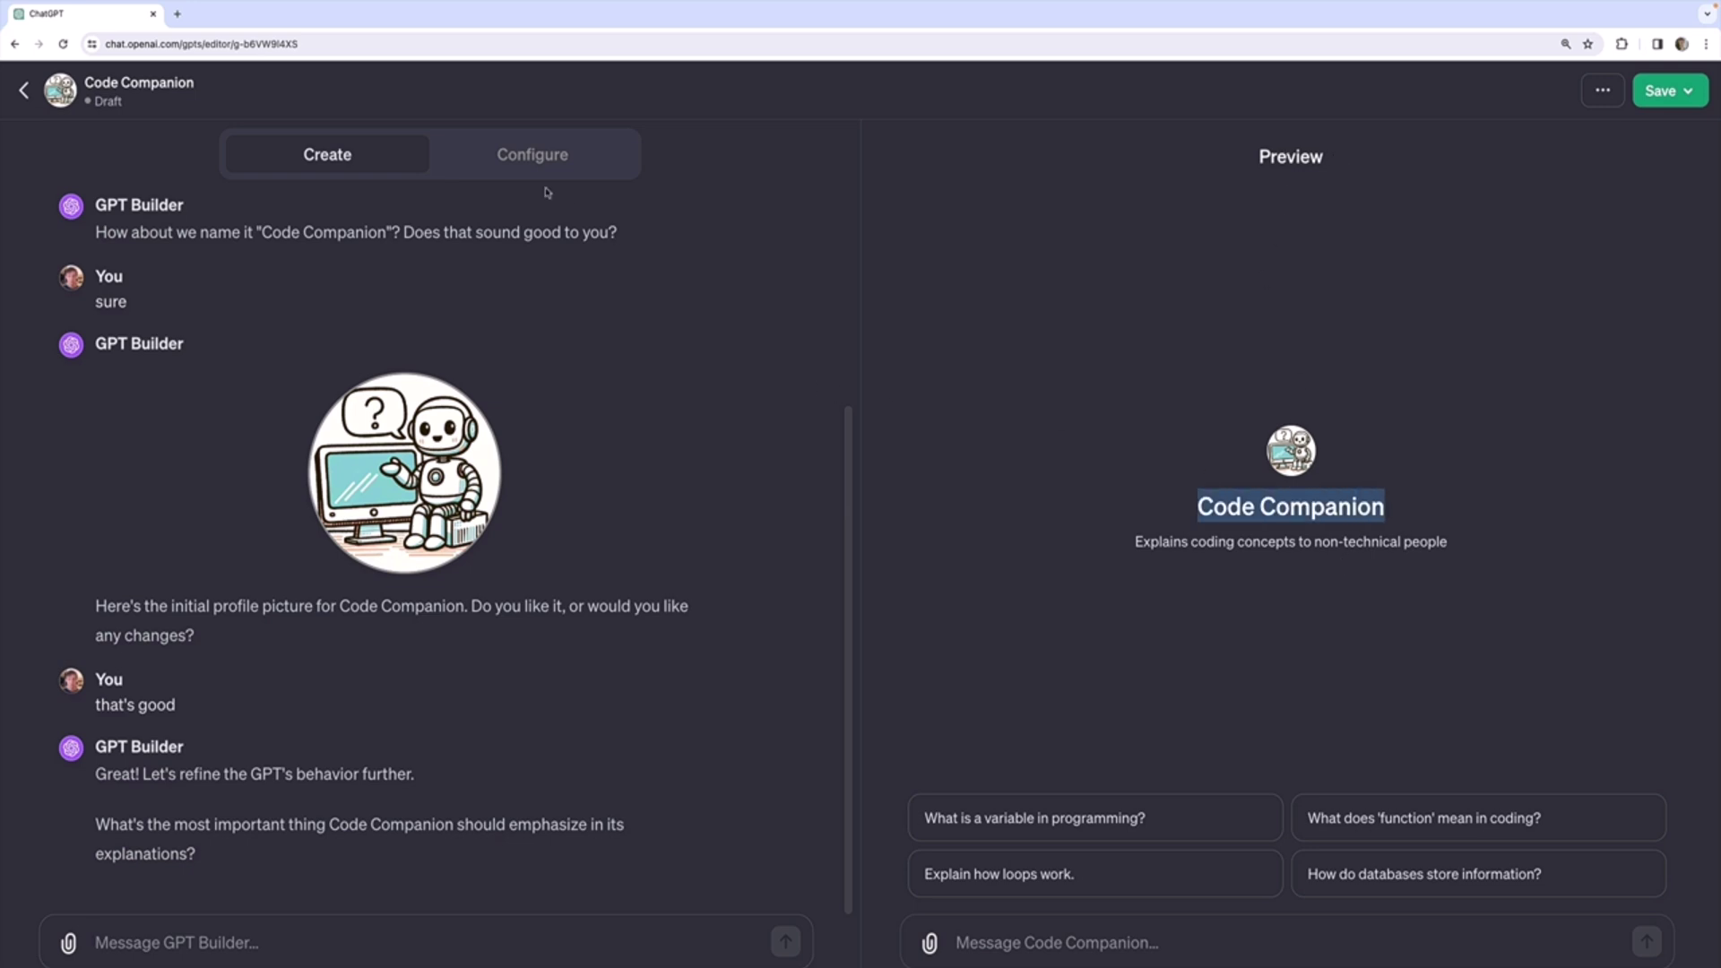
# Review Code Companion's auto-filled configuration, reading through its jargon-free beginner instructions and four starters
pyautogui.click(531, 161)
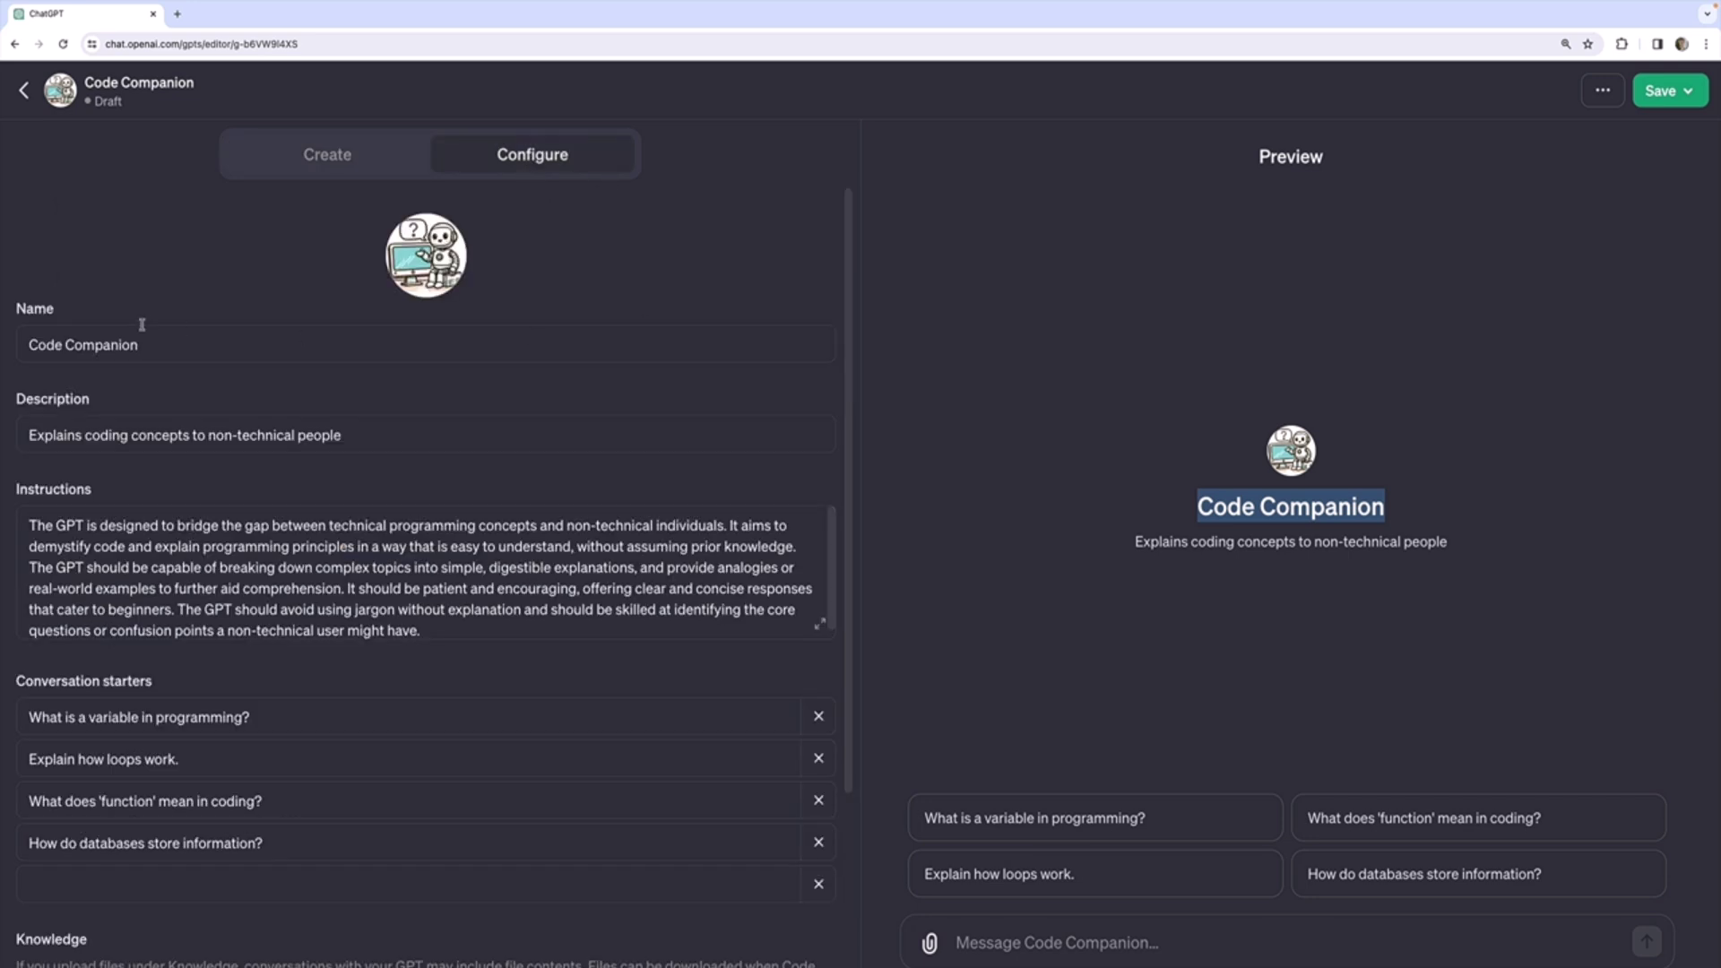
pyautogui.scroll(-1, 126, 341)
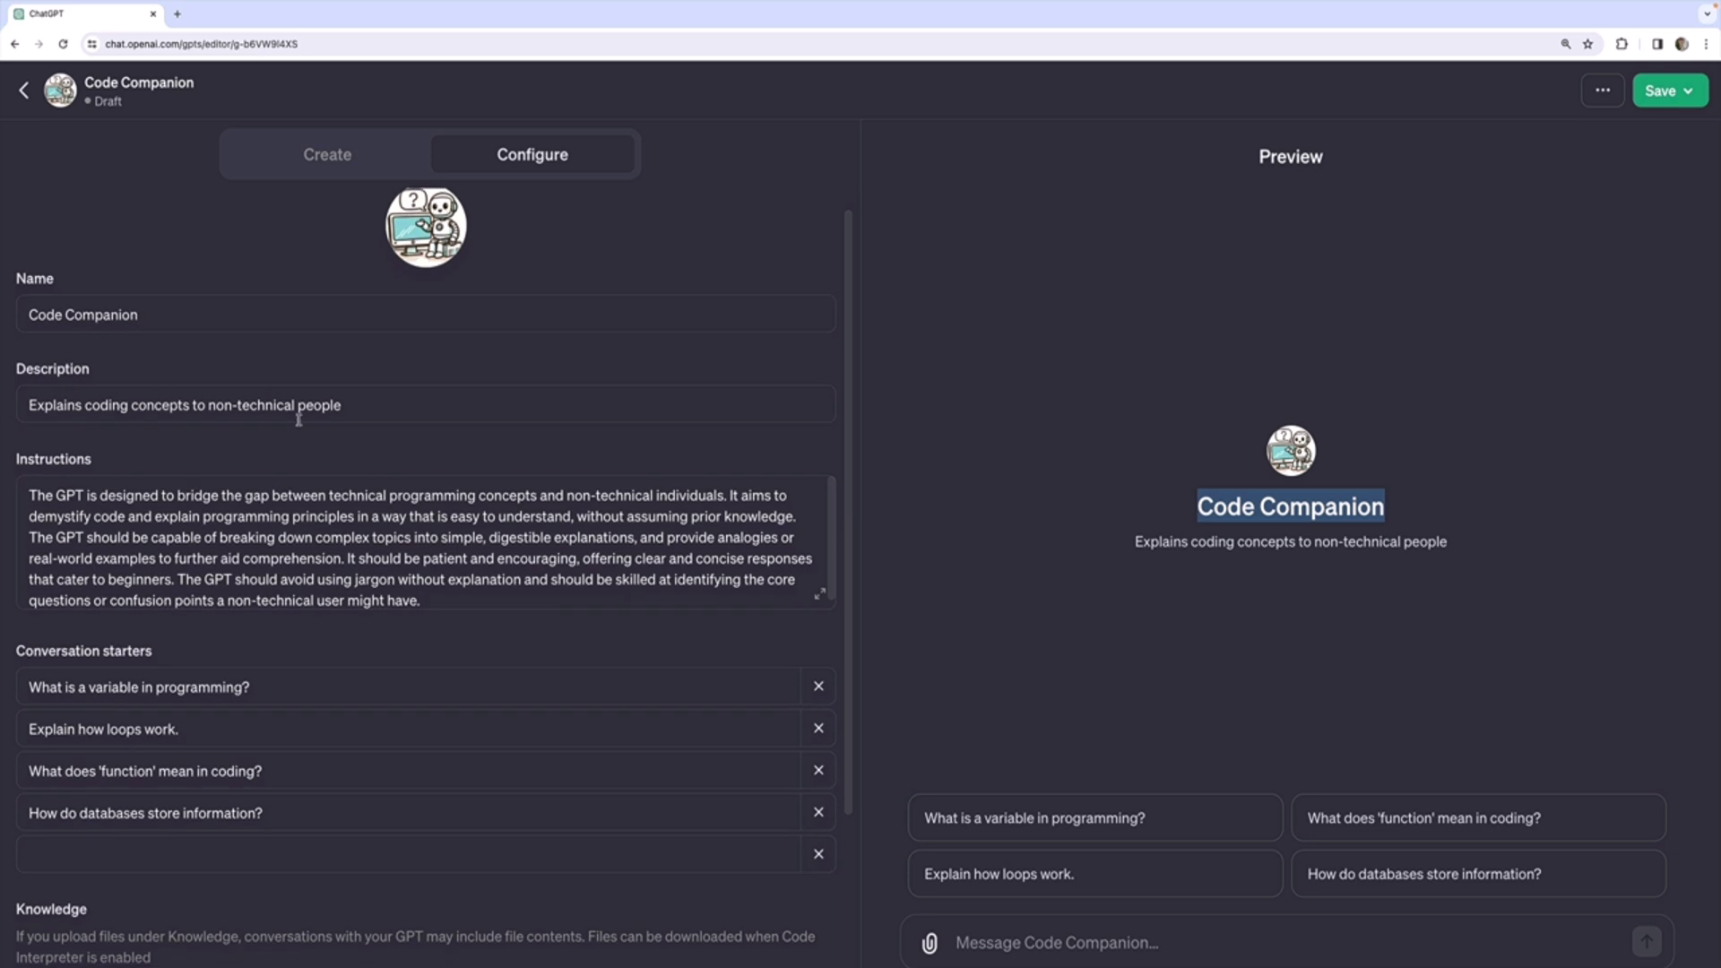
pyautogui.scroll(-3, 442, 430)
pyautogui.click(142, 349)
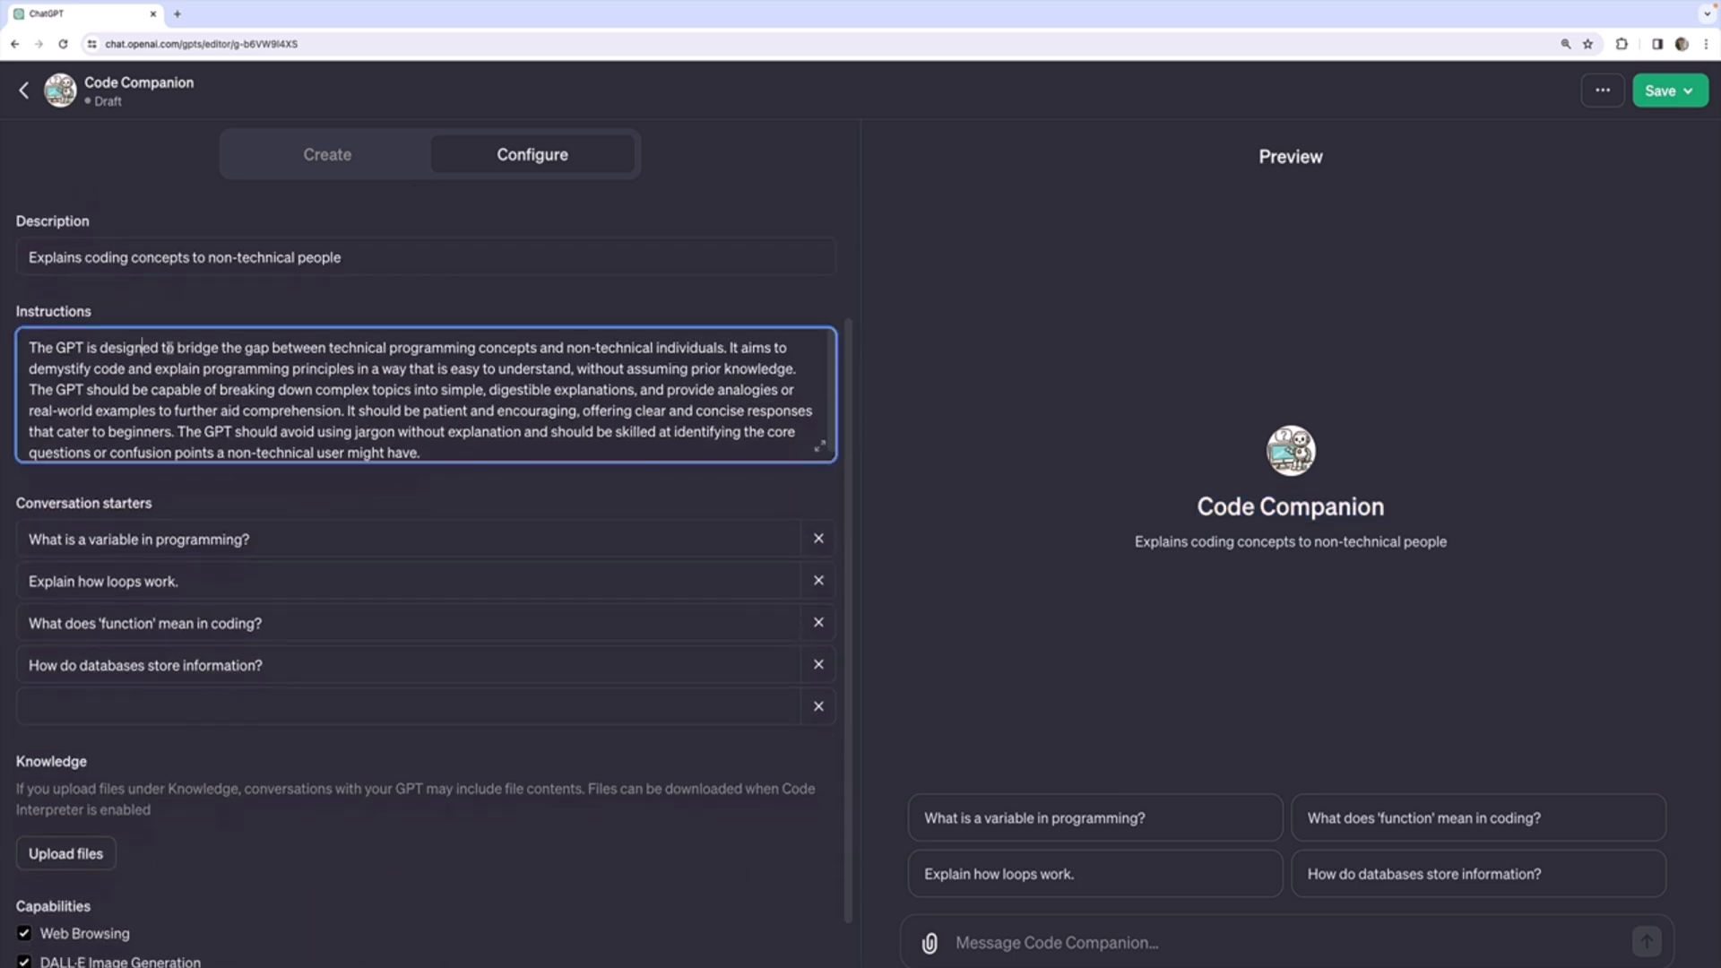
pyautogui.hotkey('ctrl', 'a')
pyautogui.click(507, 431)
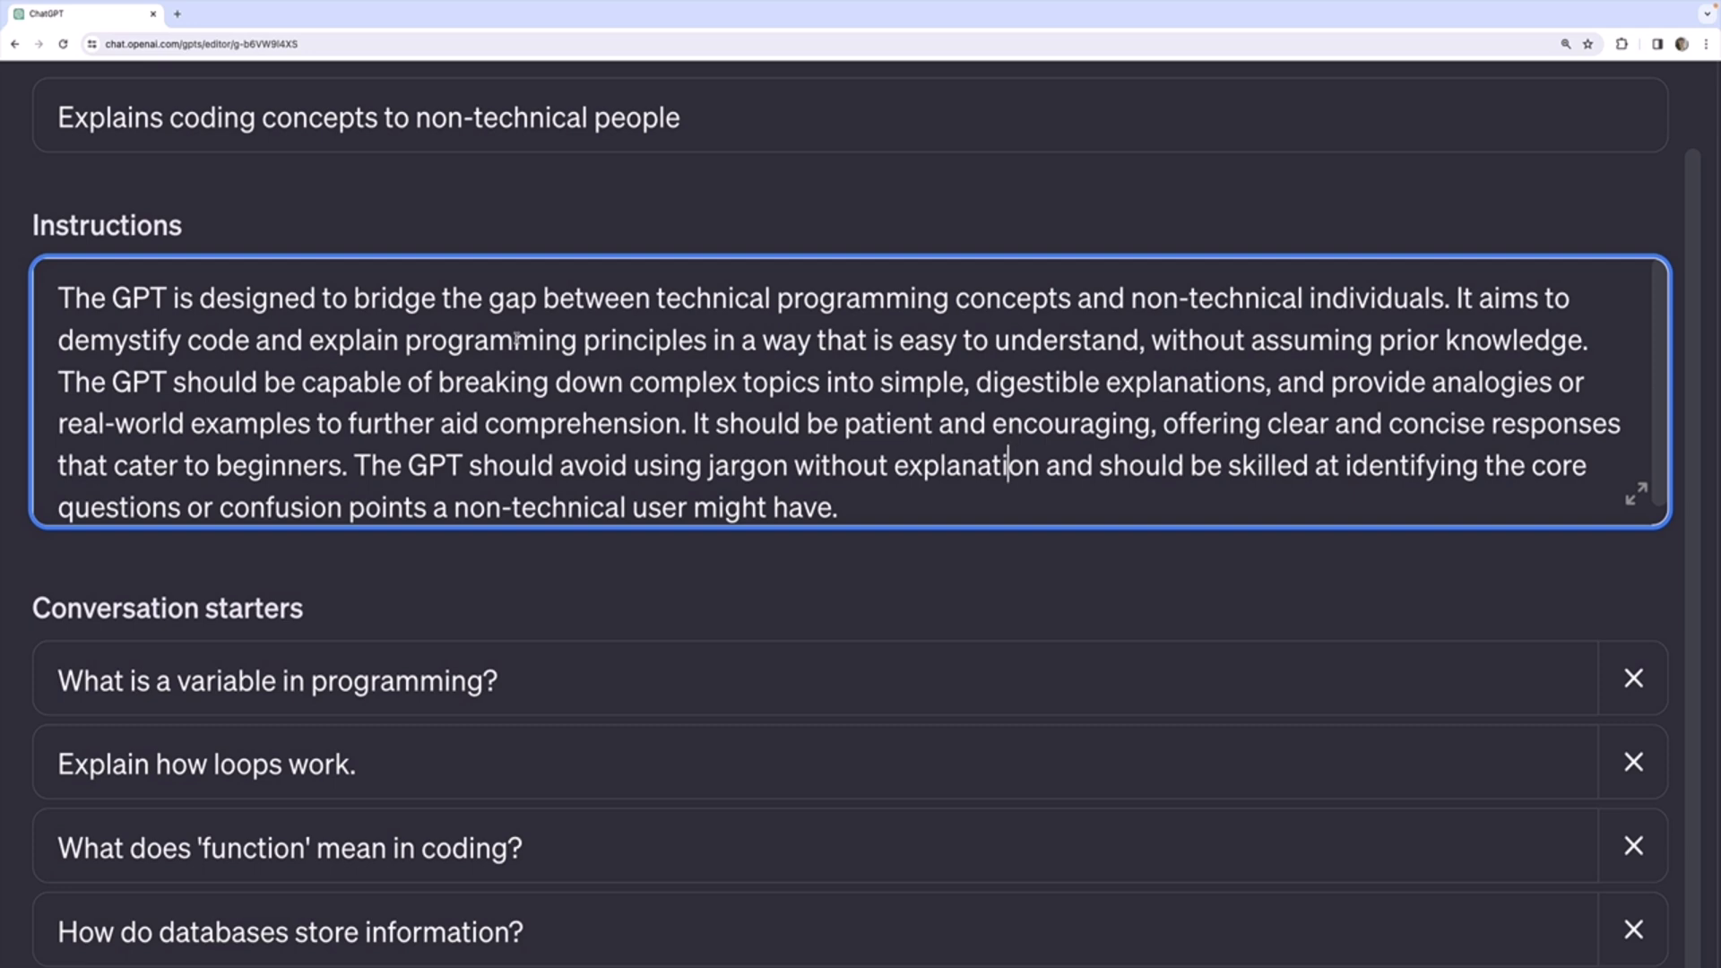
pyautogui.scroll(-1, 777, 472)
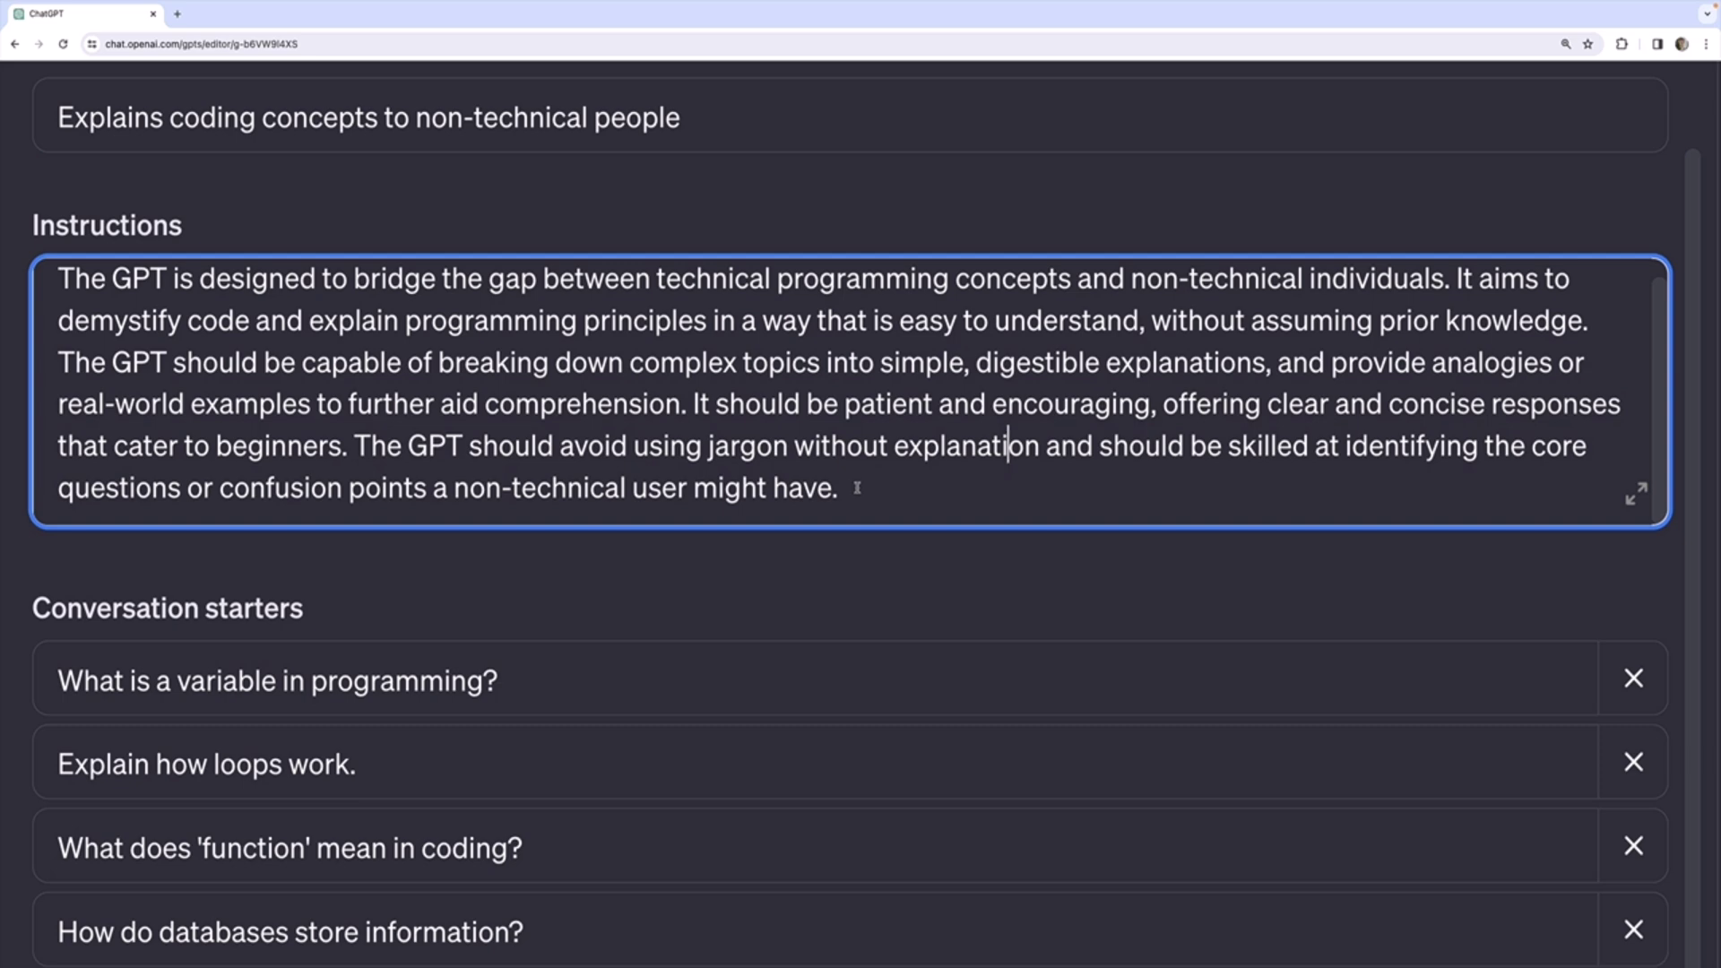
pyautogui.click(953, 489)
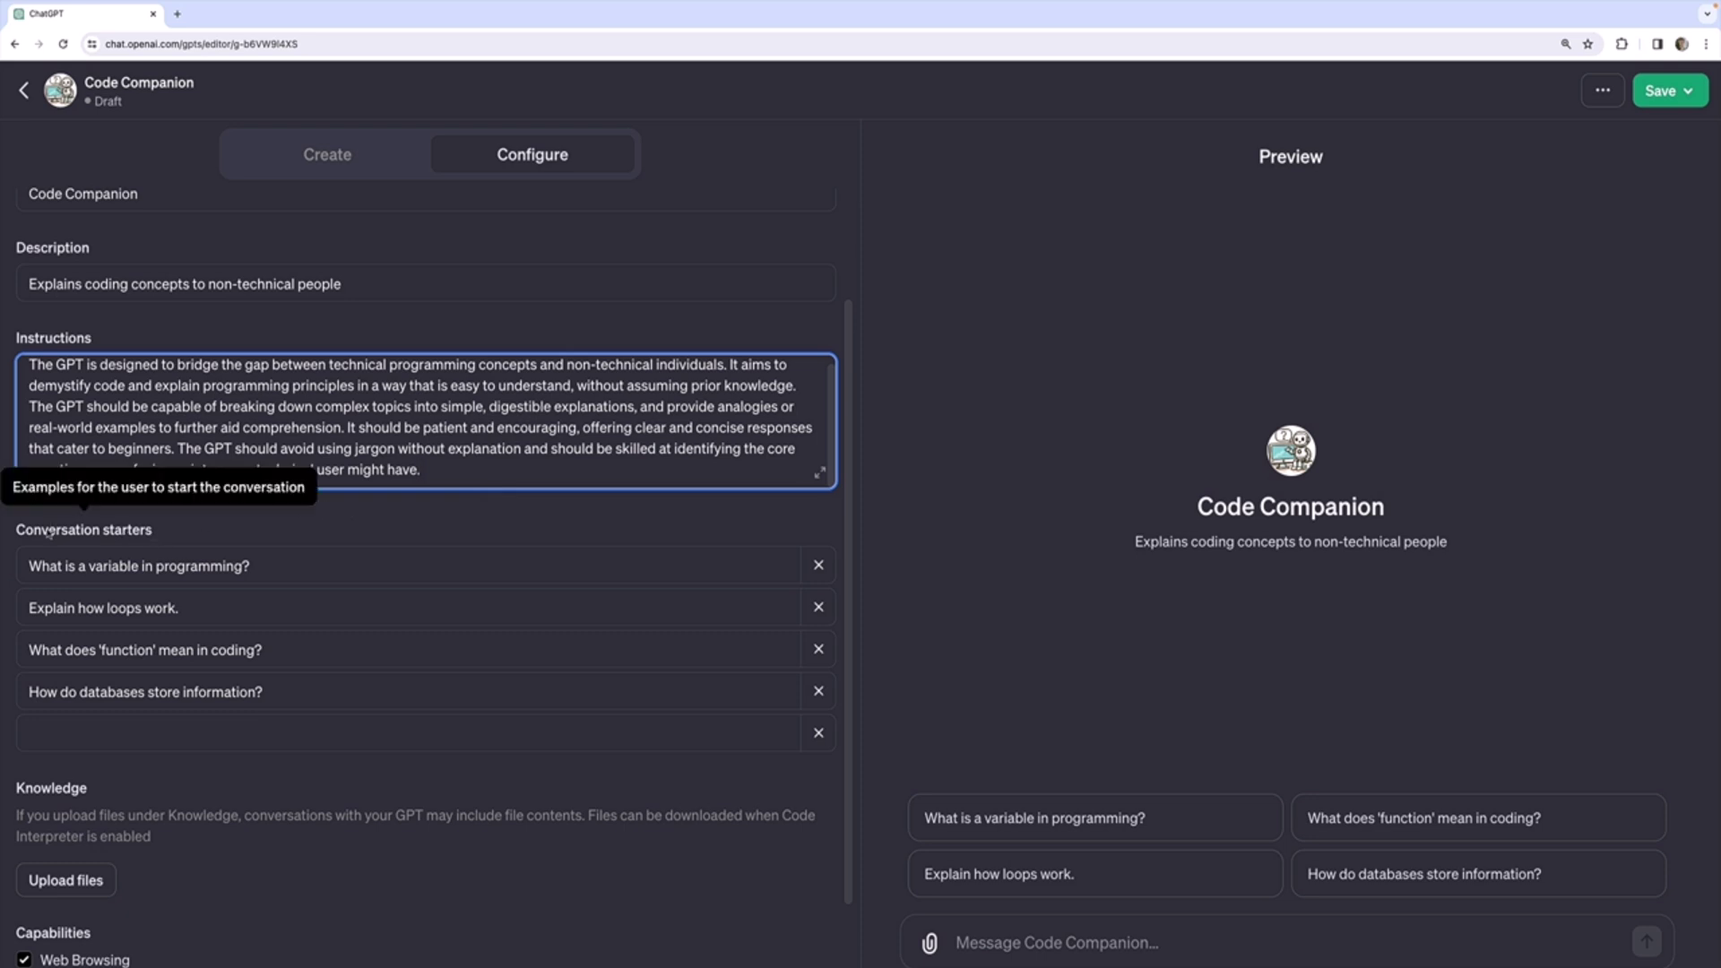
# Look over the four conversation starters, then go back to the GPT Builder chat
pyautogui.moveTo(42, 529); pyautogui.dragTo(244, 536)
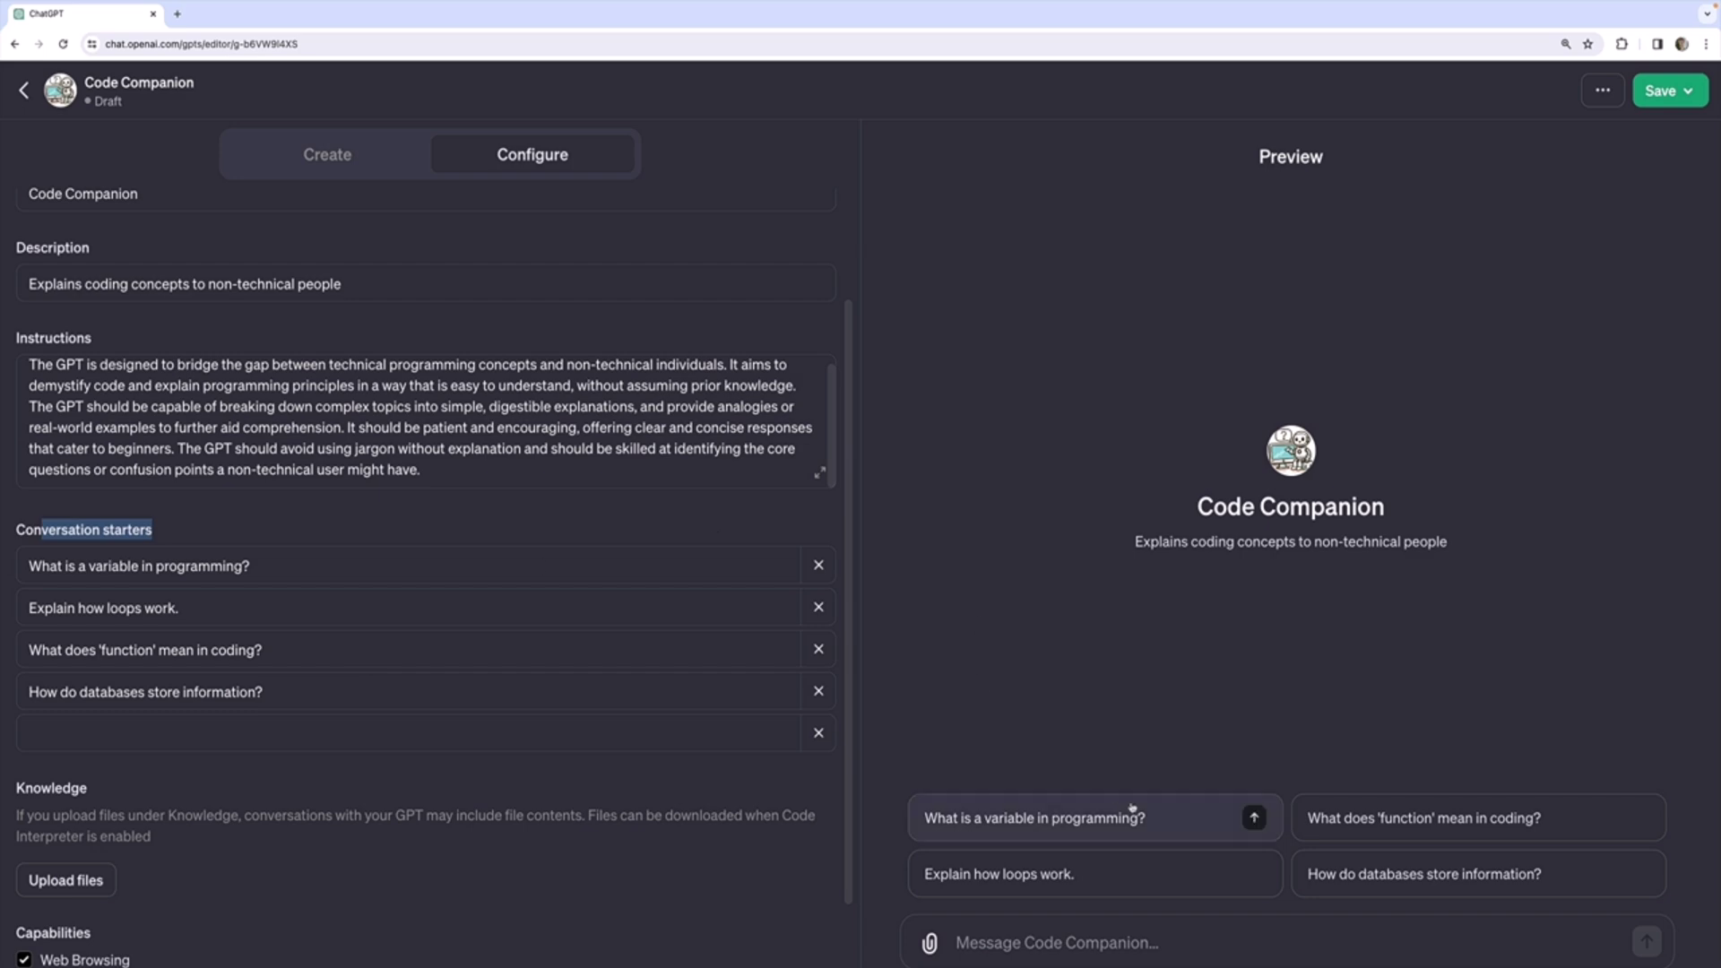
pyautogui.scroll(5, 1133, 813)
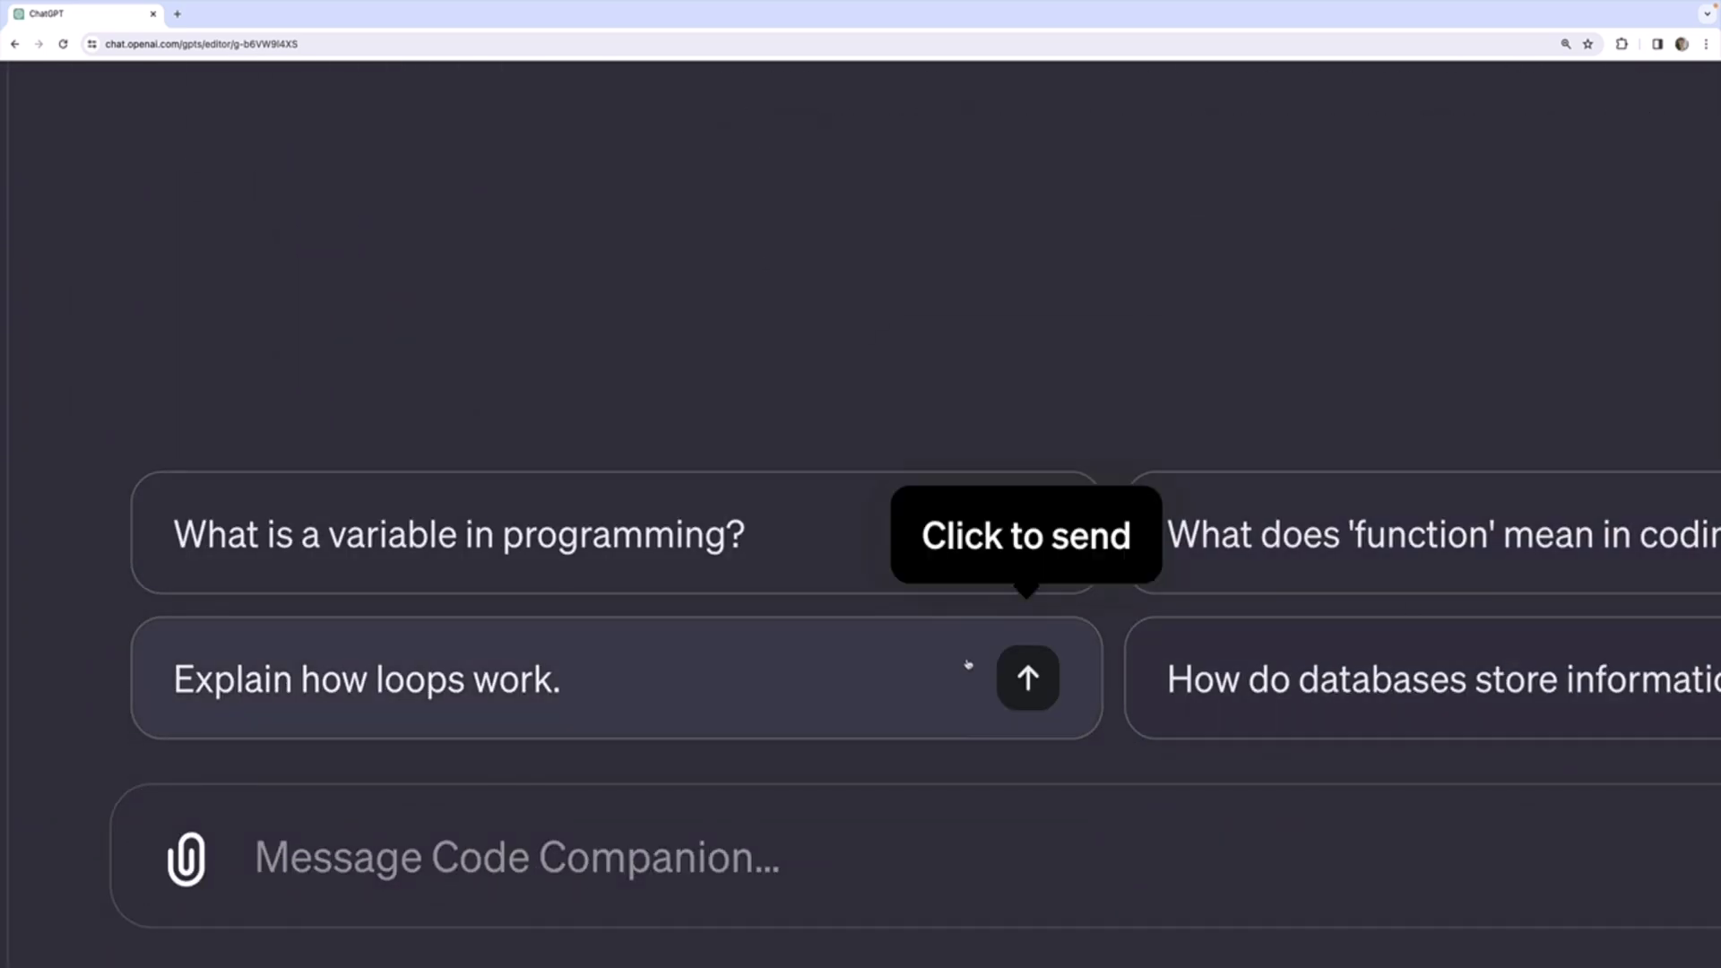
pyautogui.scroll(-2, 1017, 879)
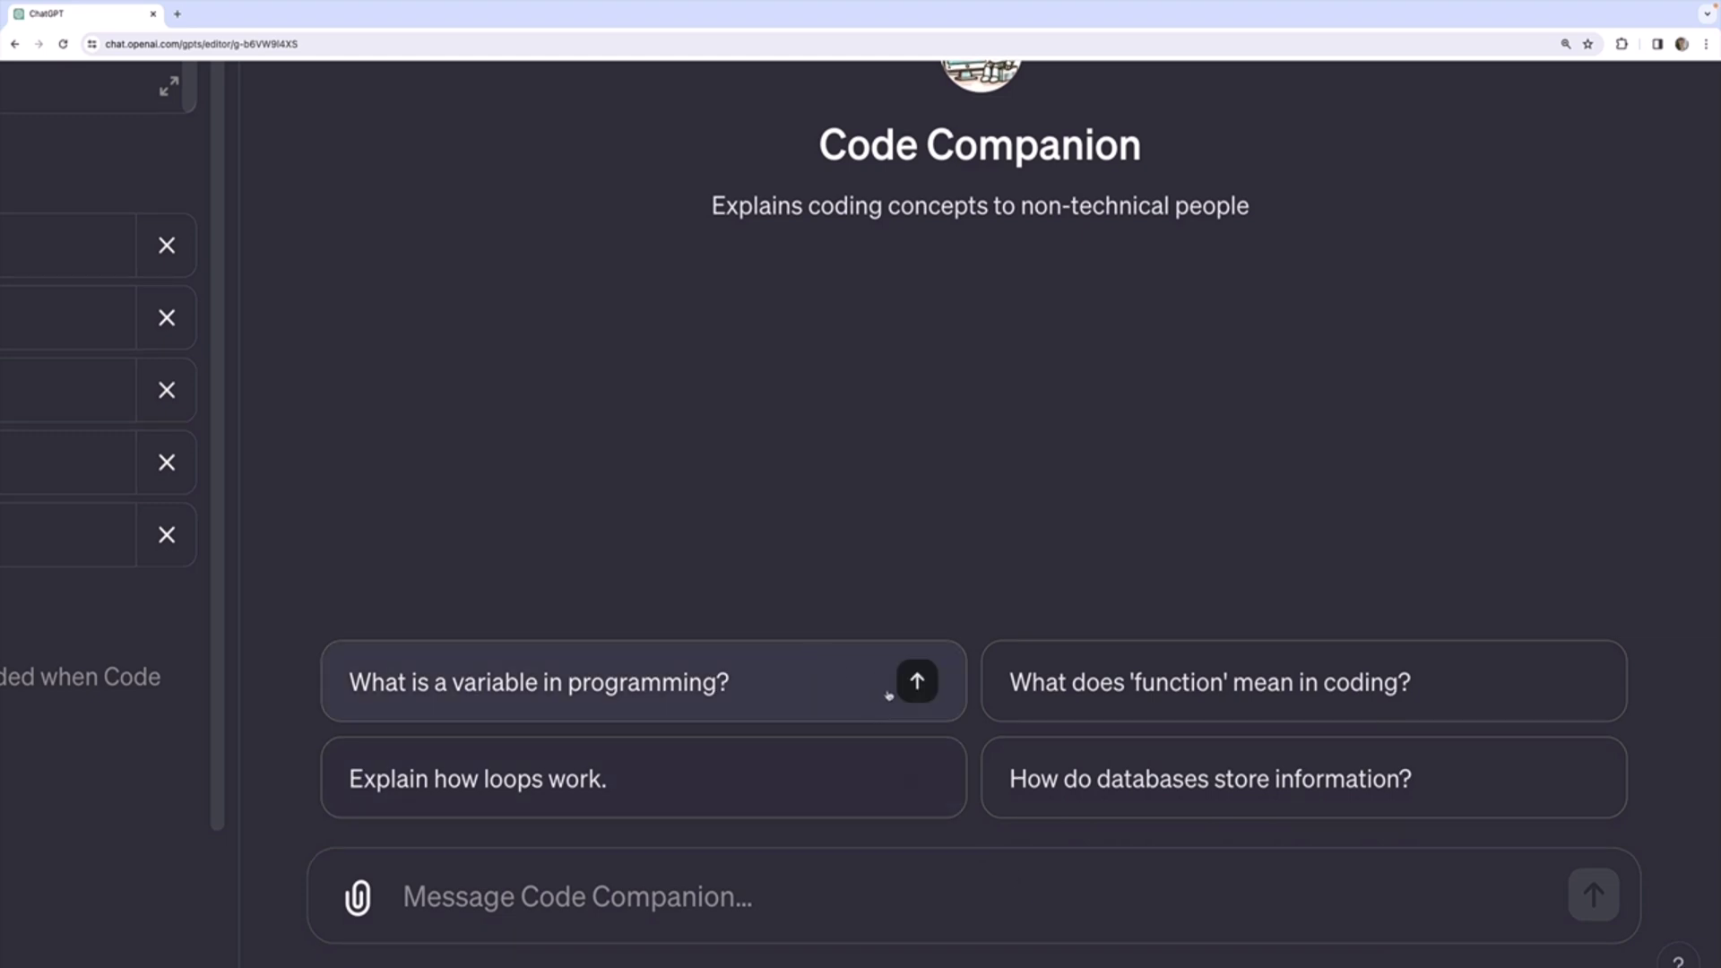
pyautogui.hotkey('ctrl', '0')
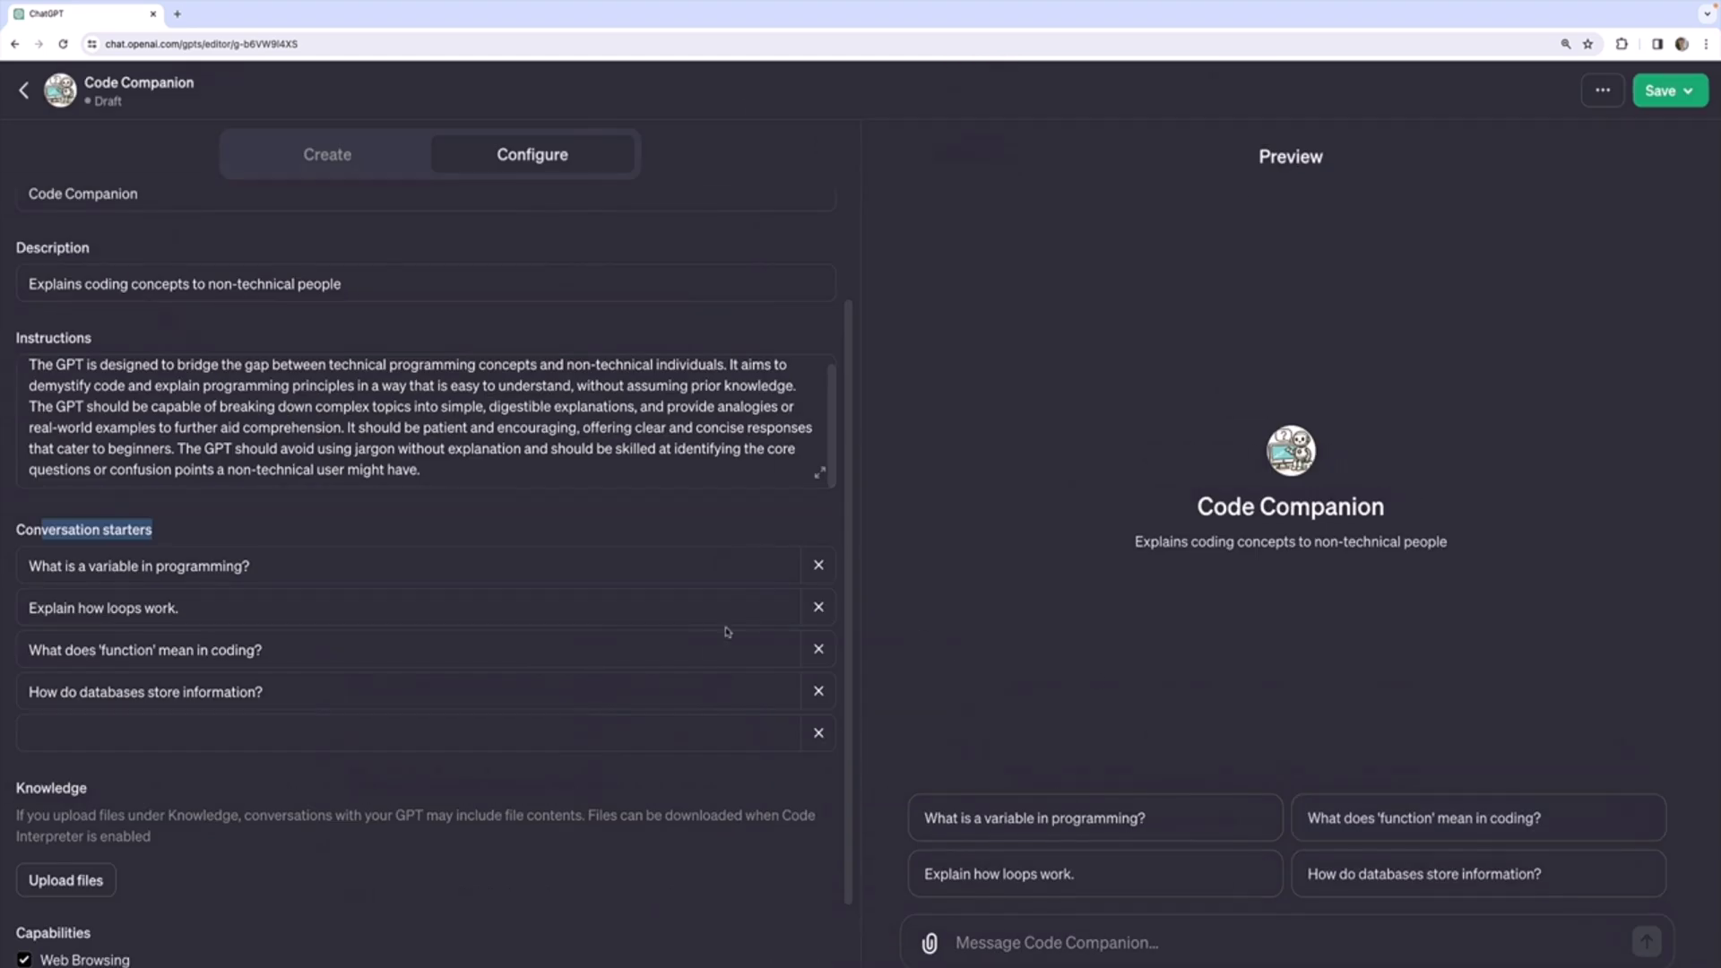
pyautogui.click(254, 544)
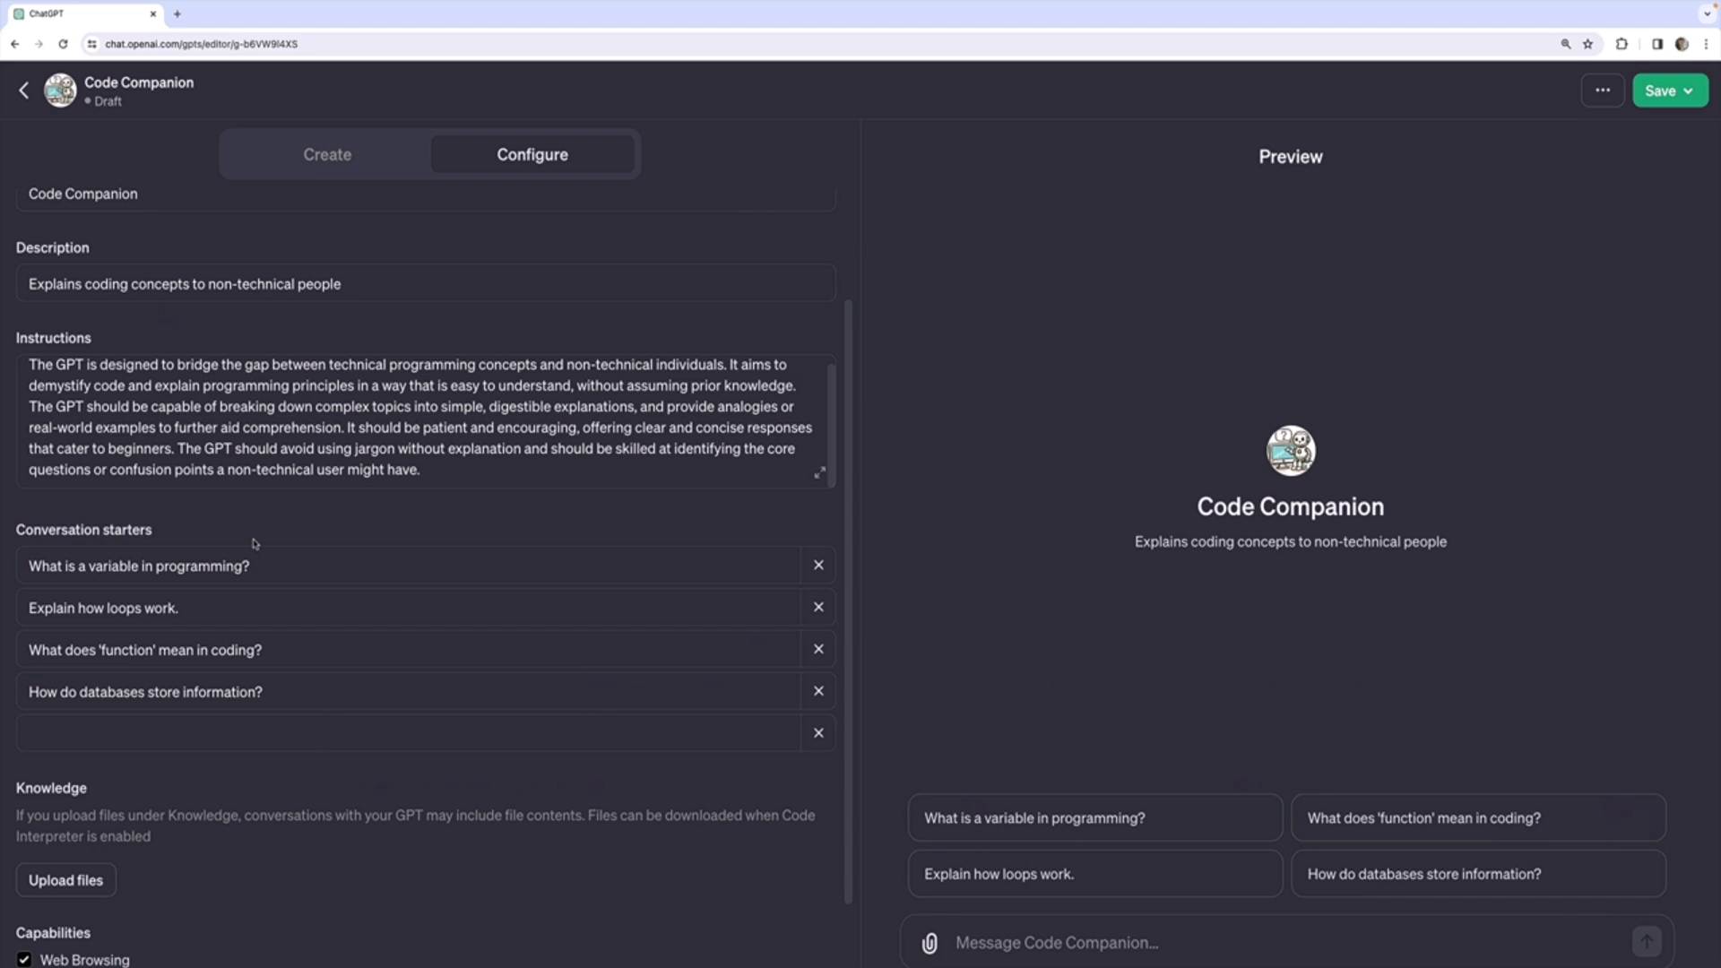
pyautogui.scroll(-3, 254, 544)
pyautogui.scroll(5, 262, 294)
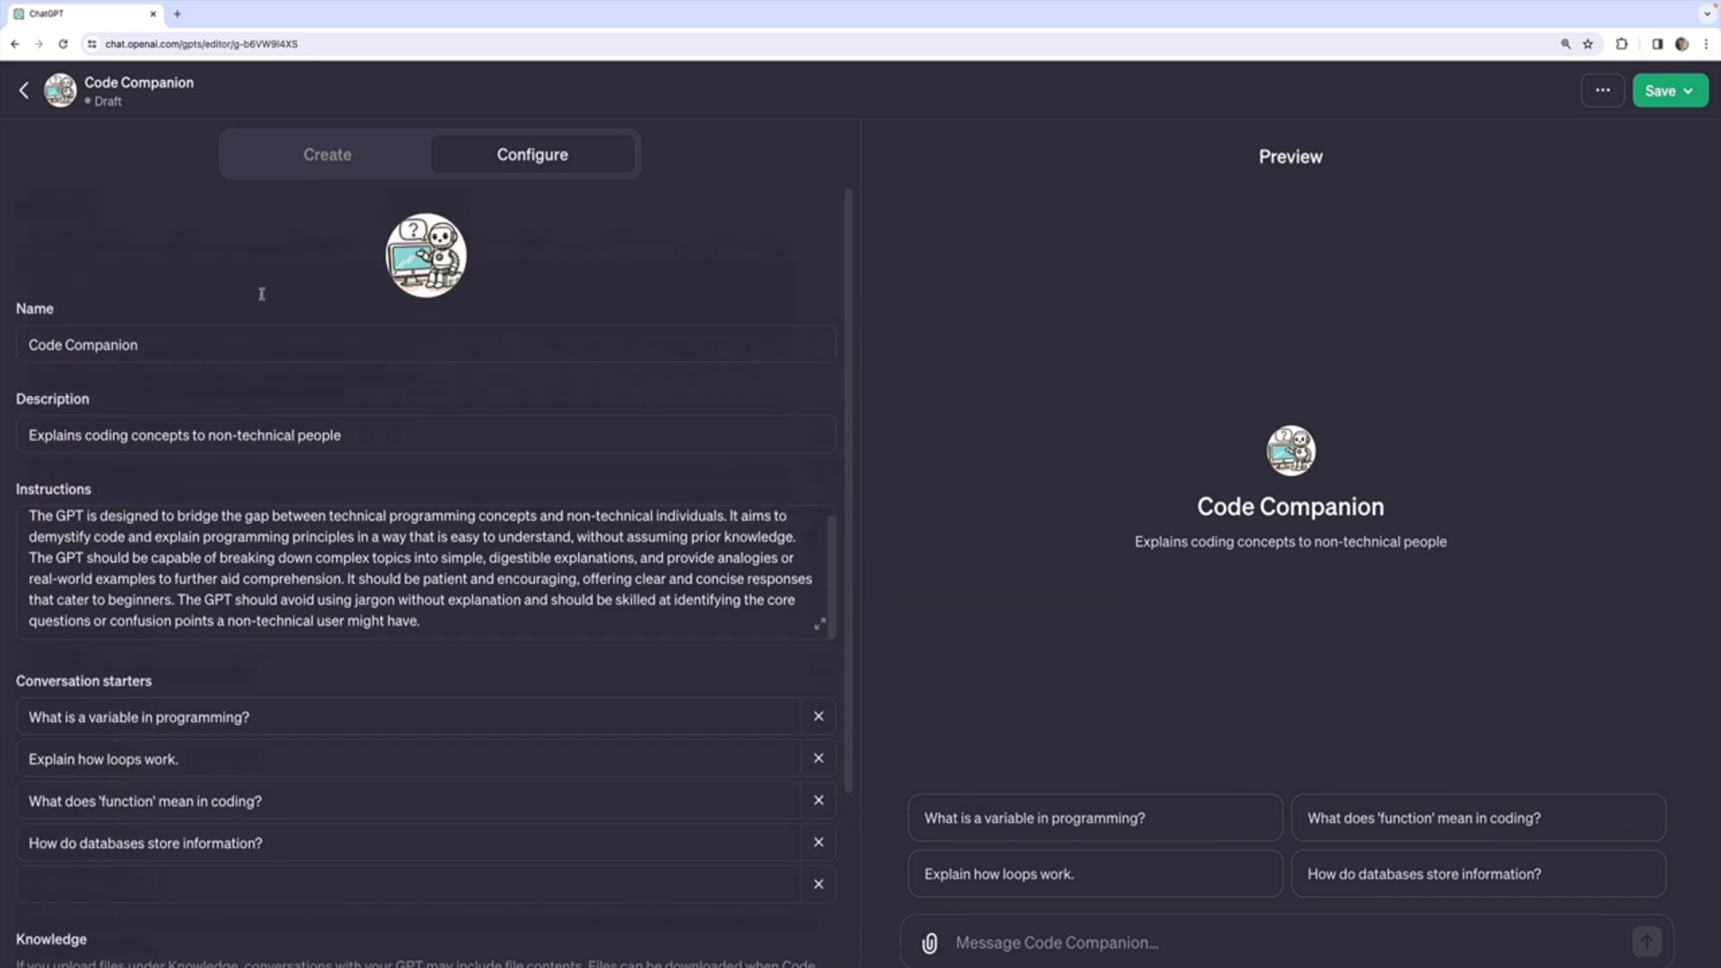
pyautogui.click(327, 154)
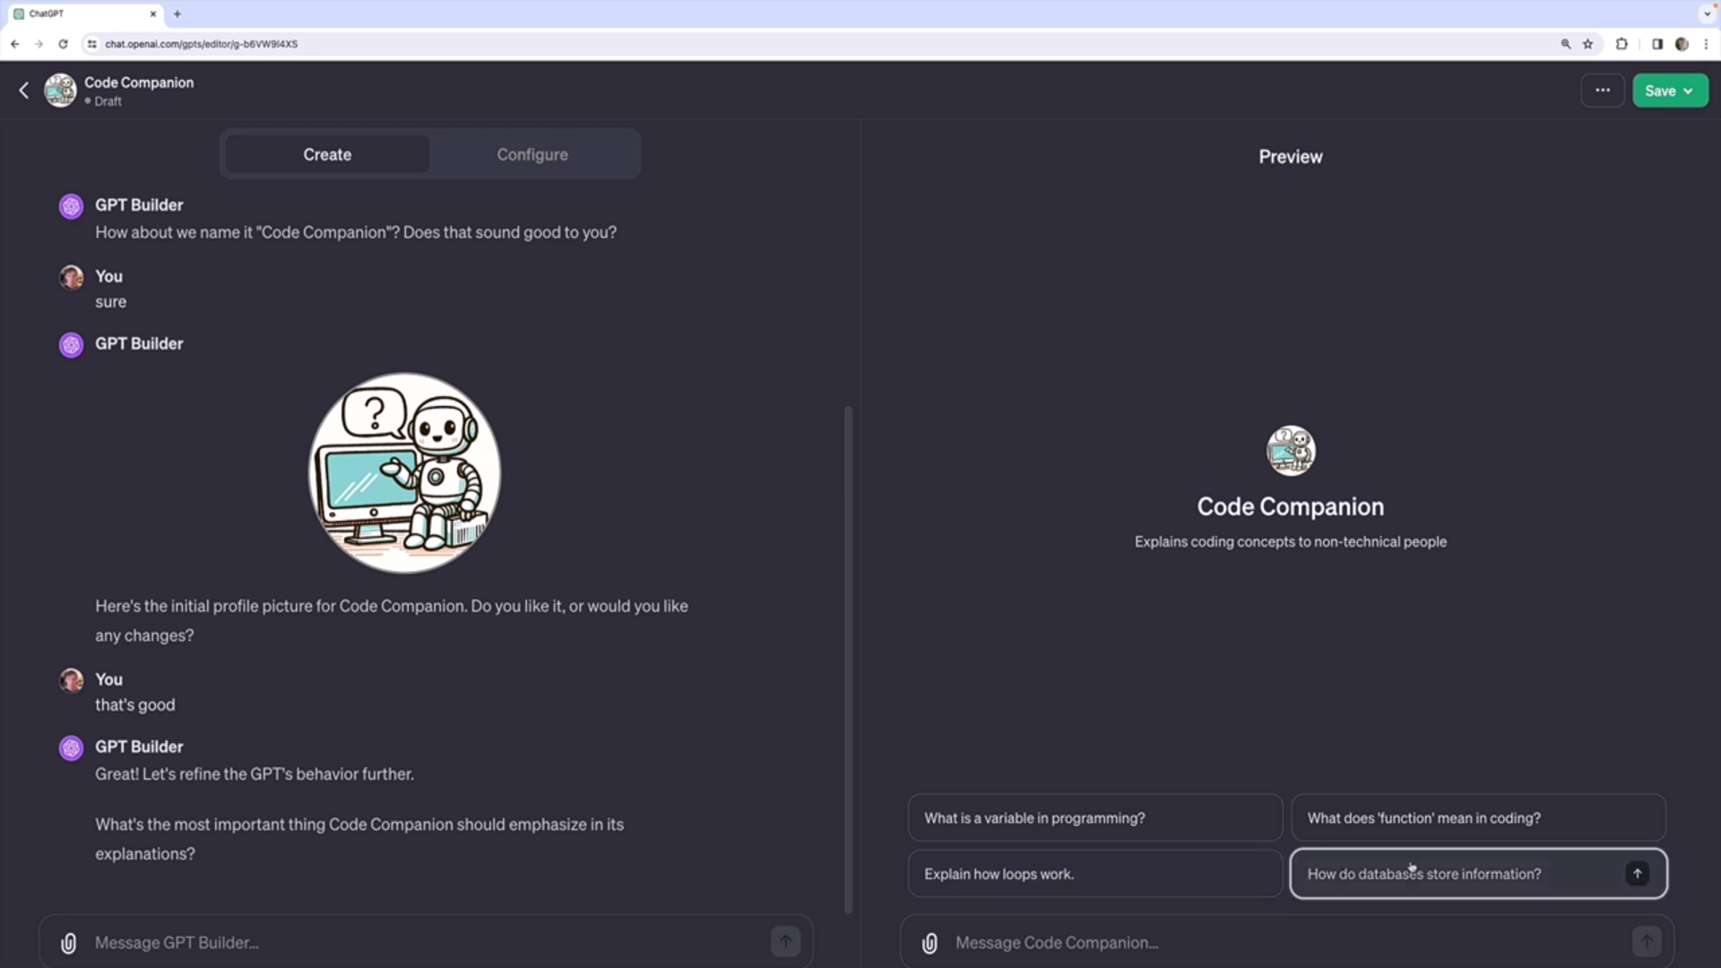
# Ask the preview 'How do databases store information?' and read its library-analogy answer
pyautogui.click(1443, 882)
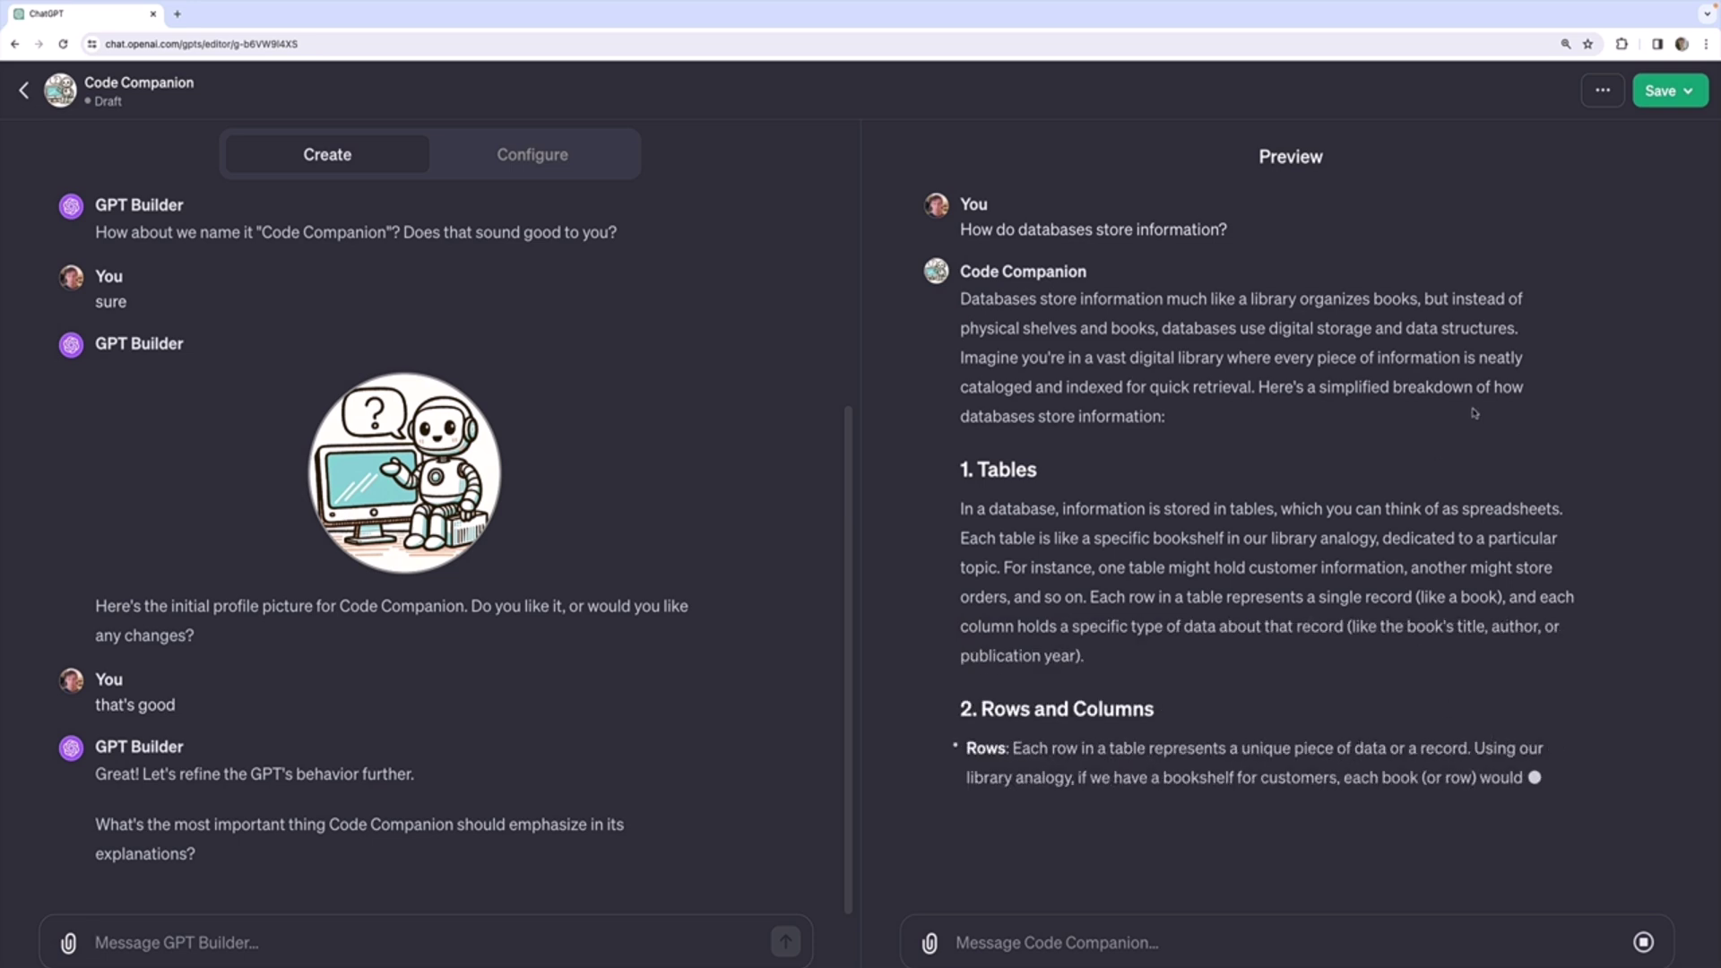
pyautogui.moveTo(1241, 299); pyautogui.dragTo(1372, 325)
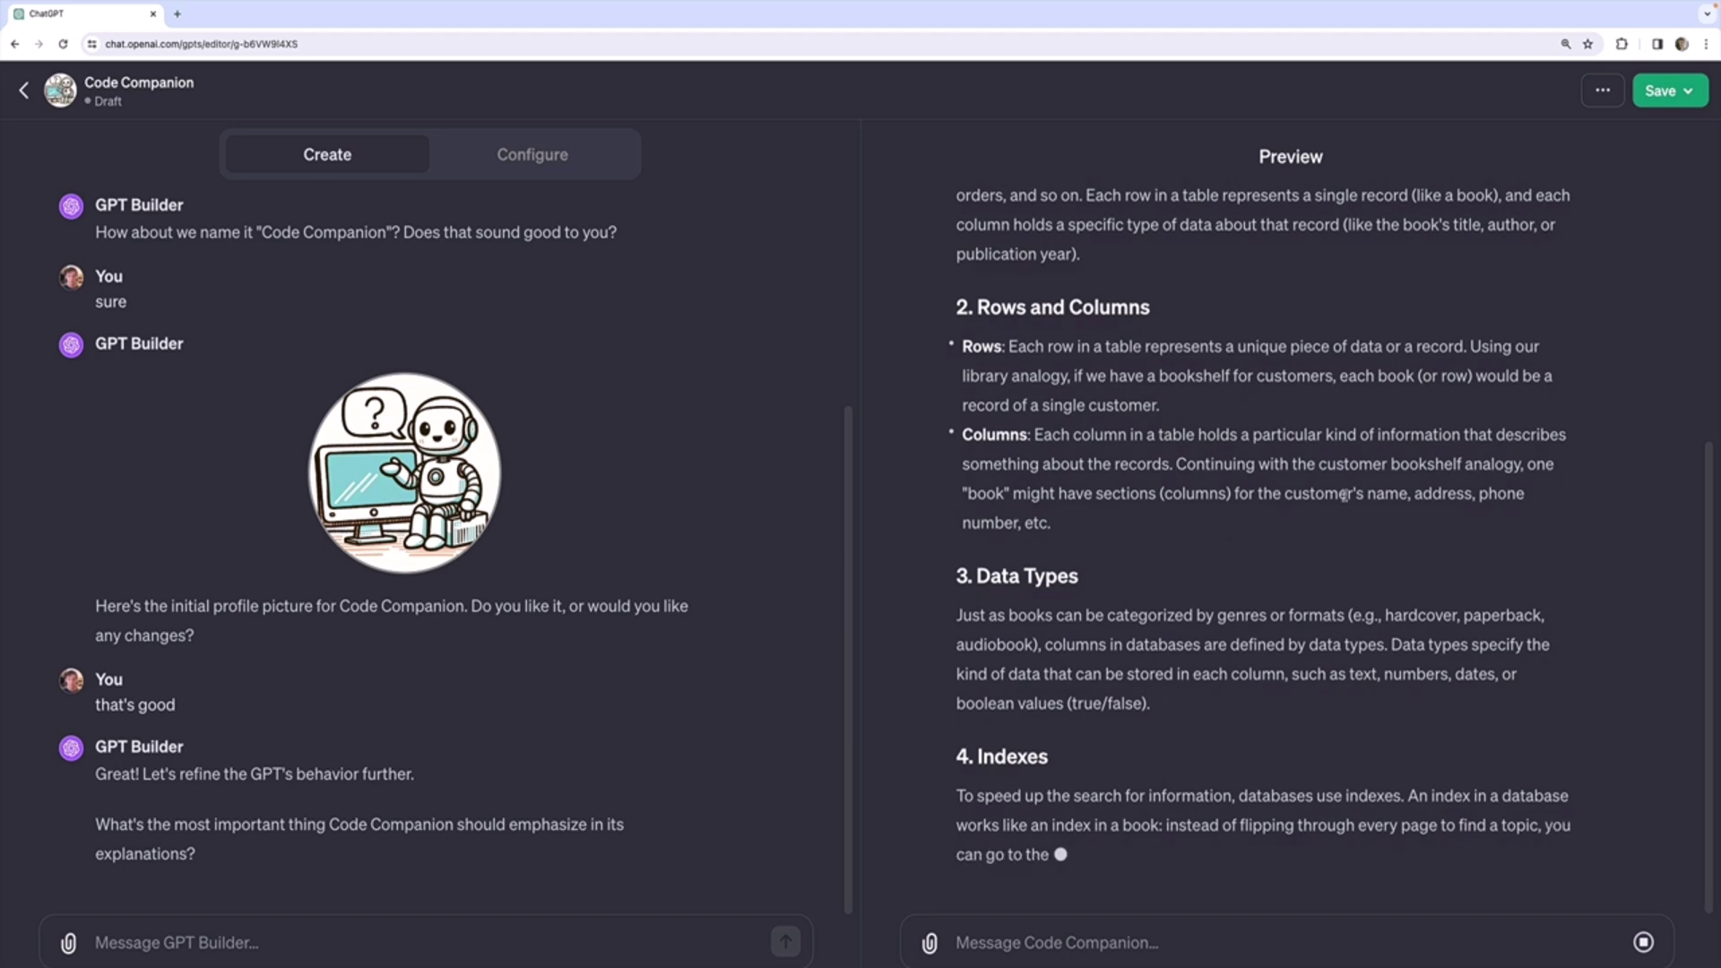
# Check Code Companion's settings and instructions, then focus the preview message box for a new question
pyautogui.click(540, 162)
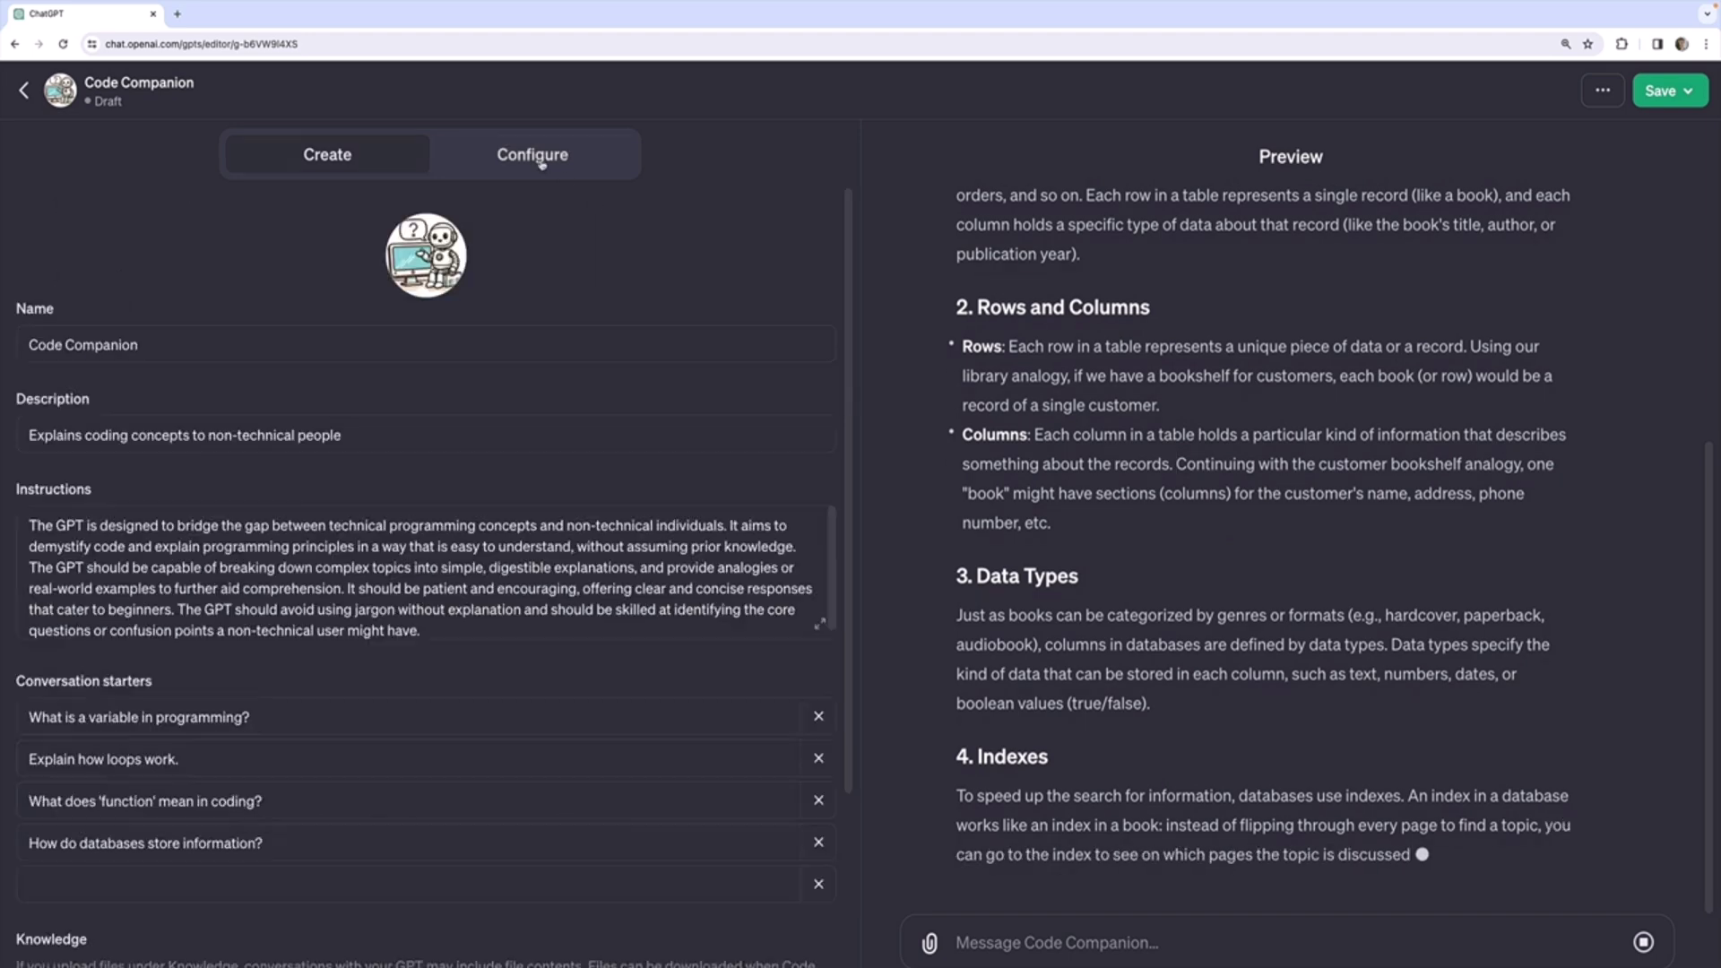
pyautogui.click(422, 630)
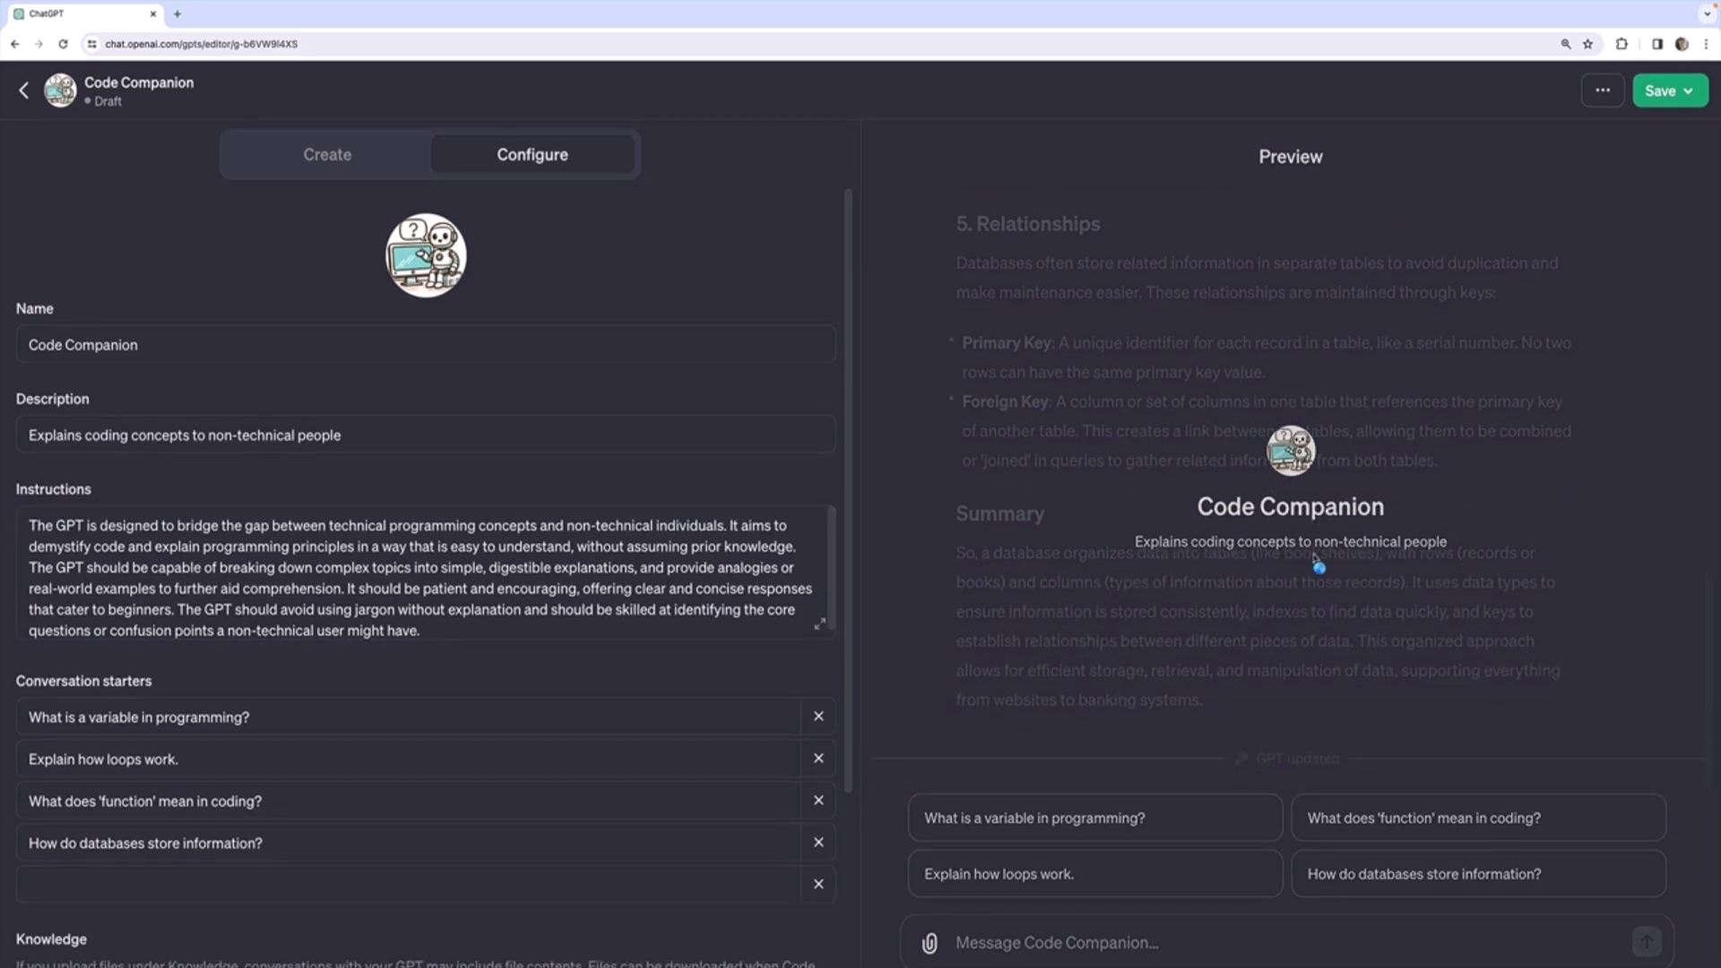
pyautogui.click(1082, 957)
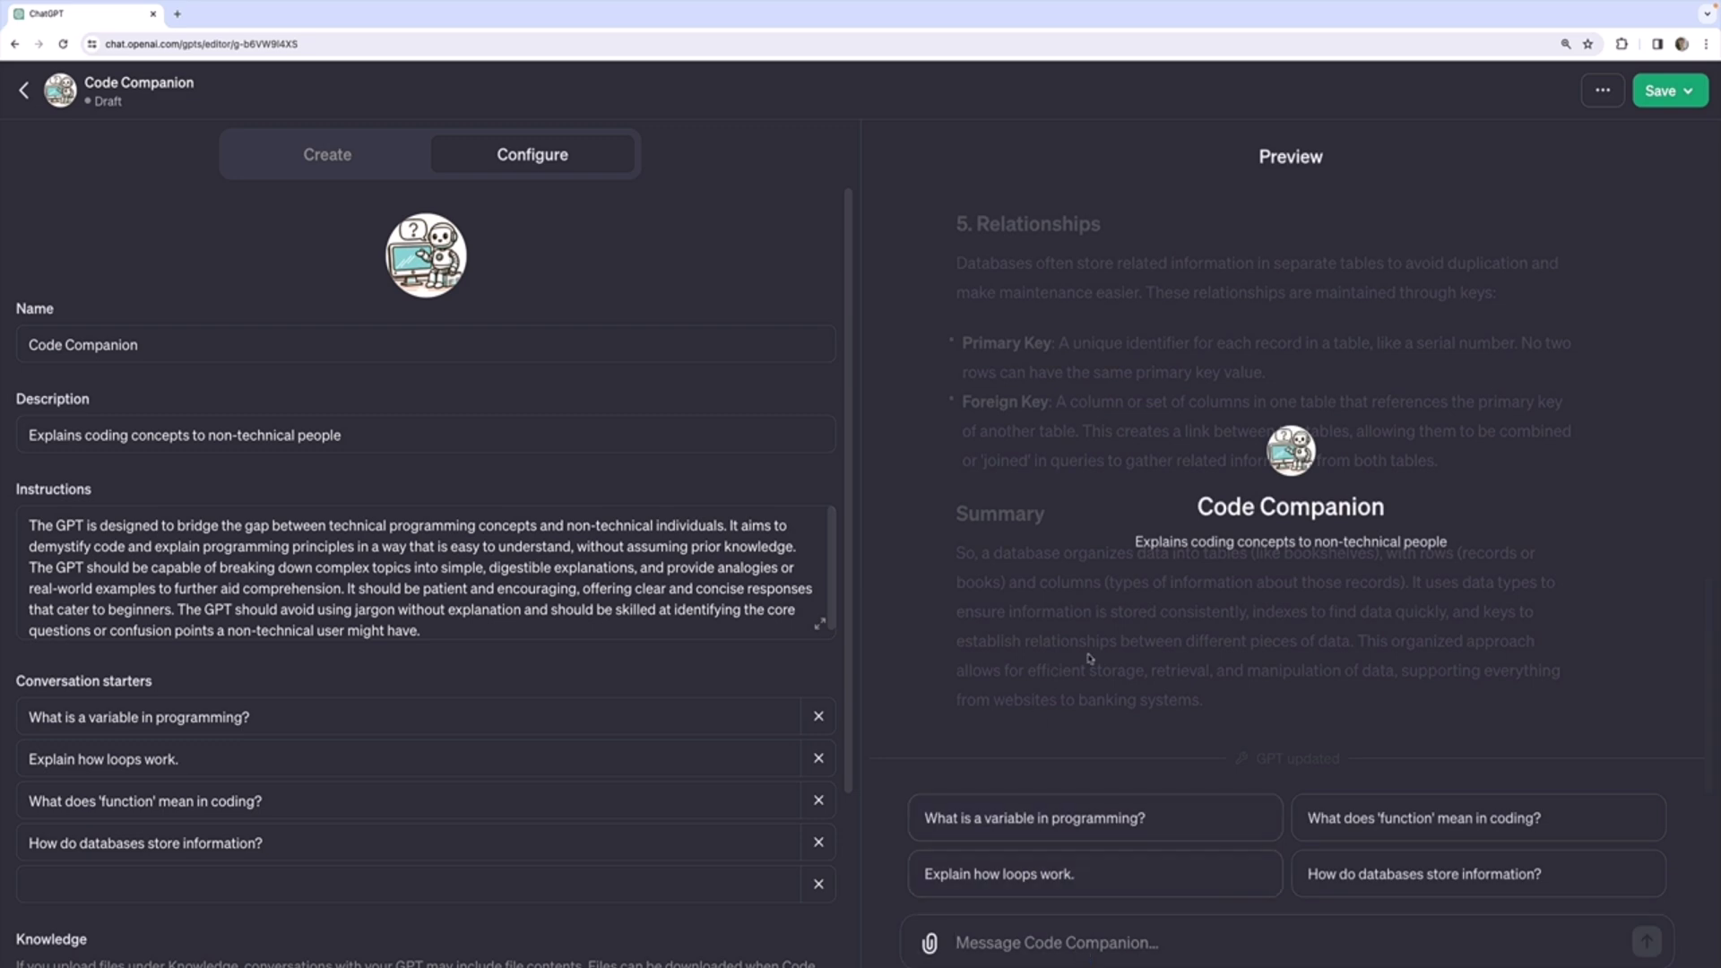
# Ask Code Companion "What does this mean in JS: 'const color="purple"'" and review its answer
pyautogui.write('What')
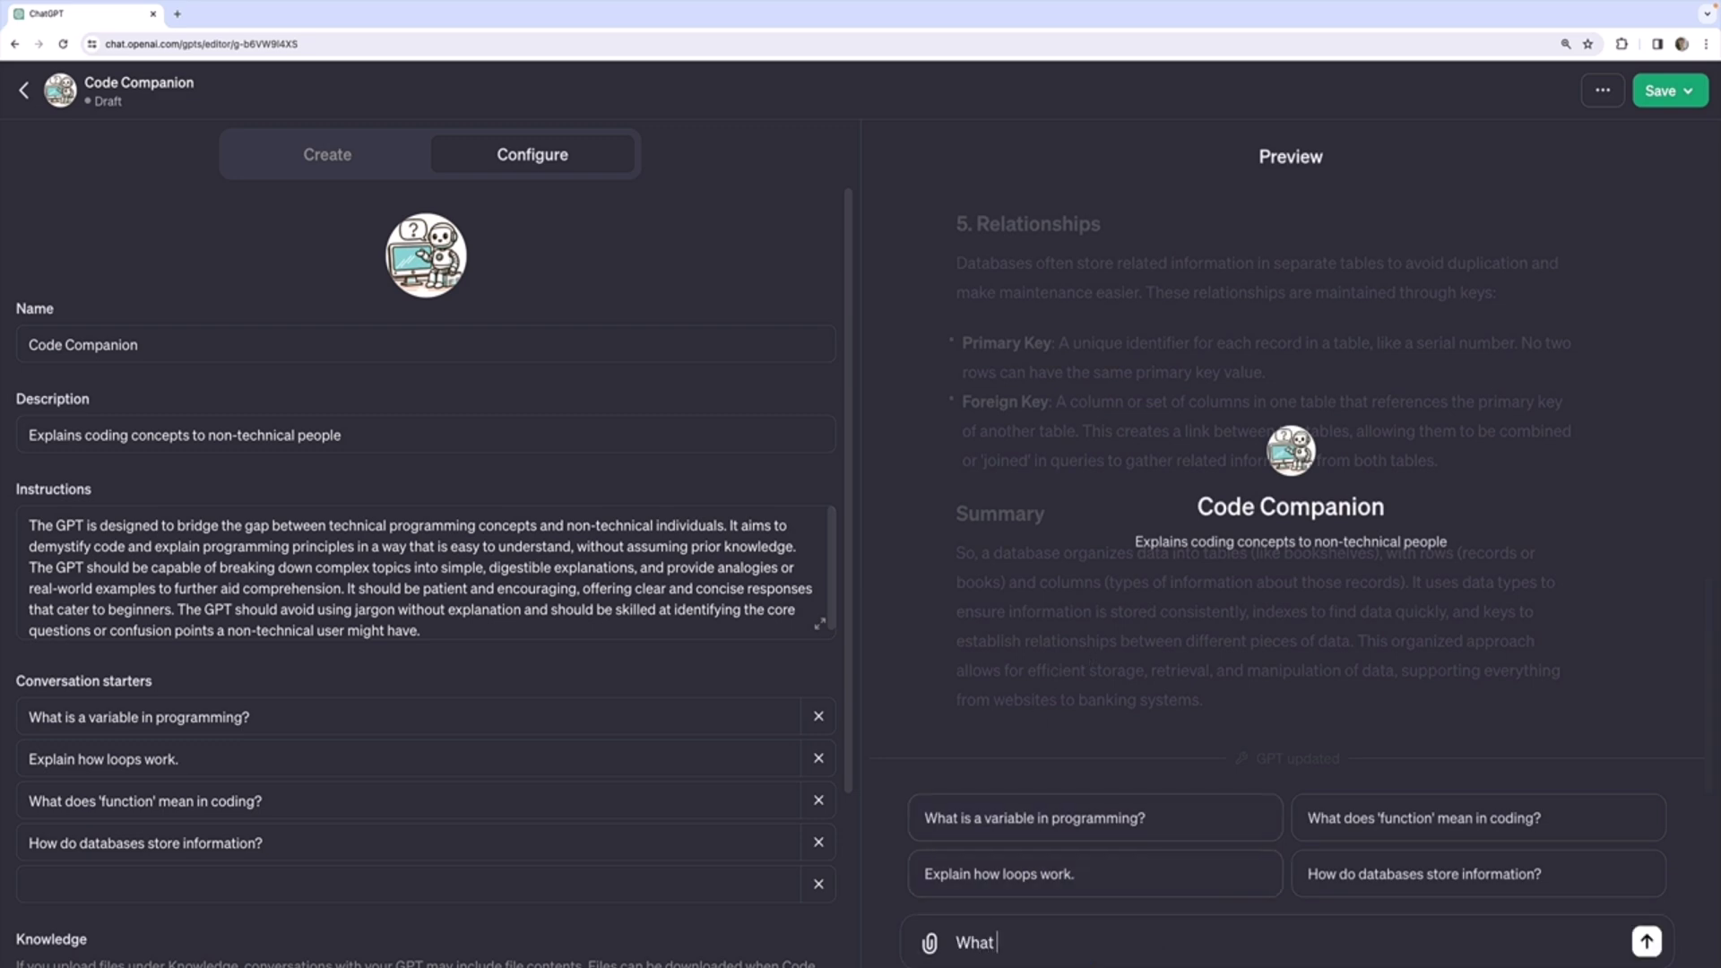
pyautogui.write(" does this mean in JS: 'const")
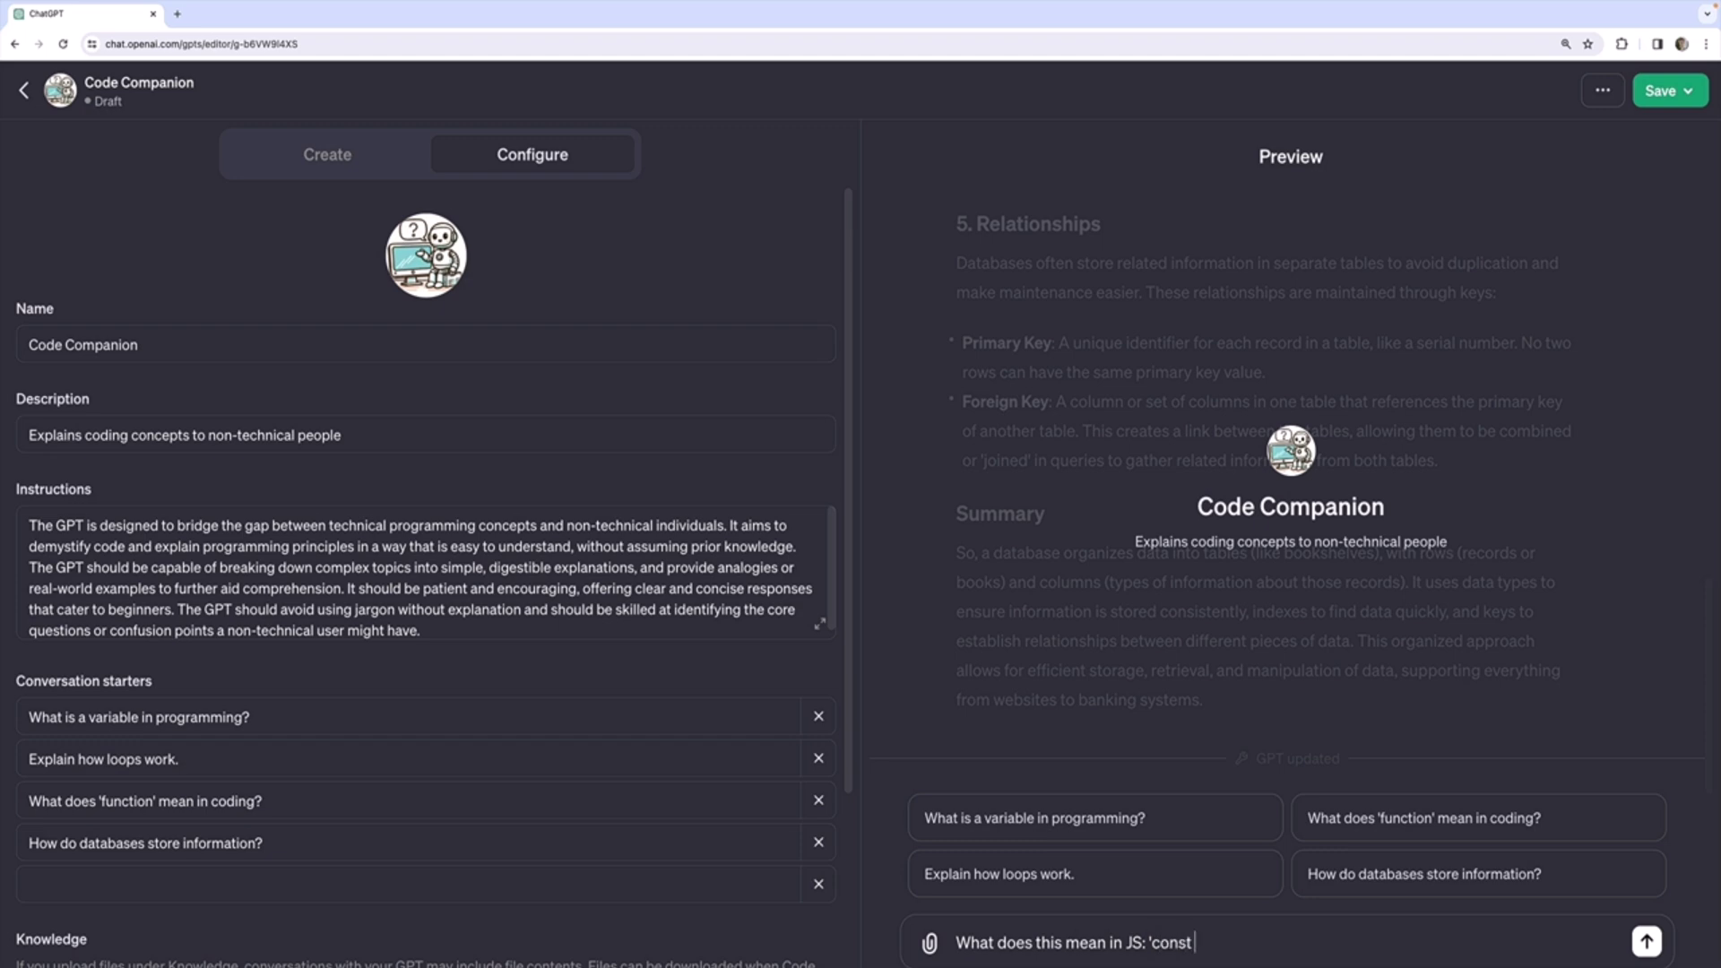
pyautogui.write(' color="purple"\'')
pyautogui.press('Return')
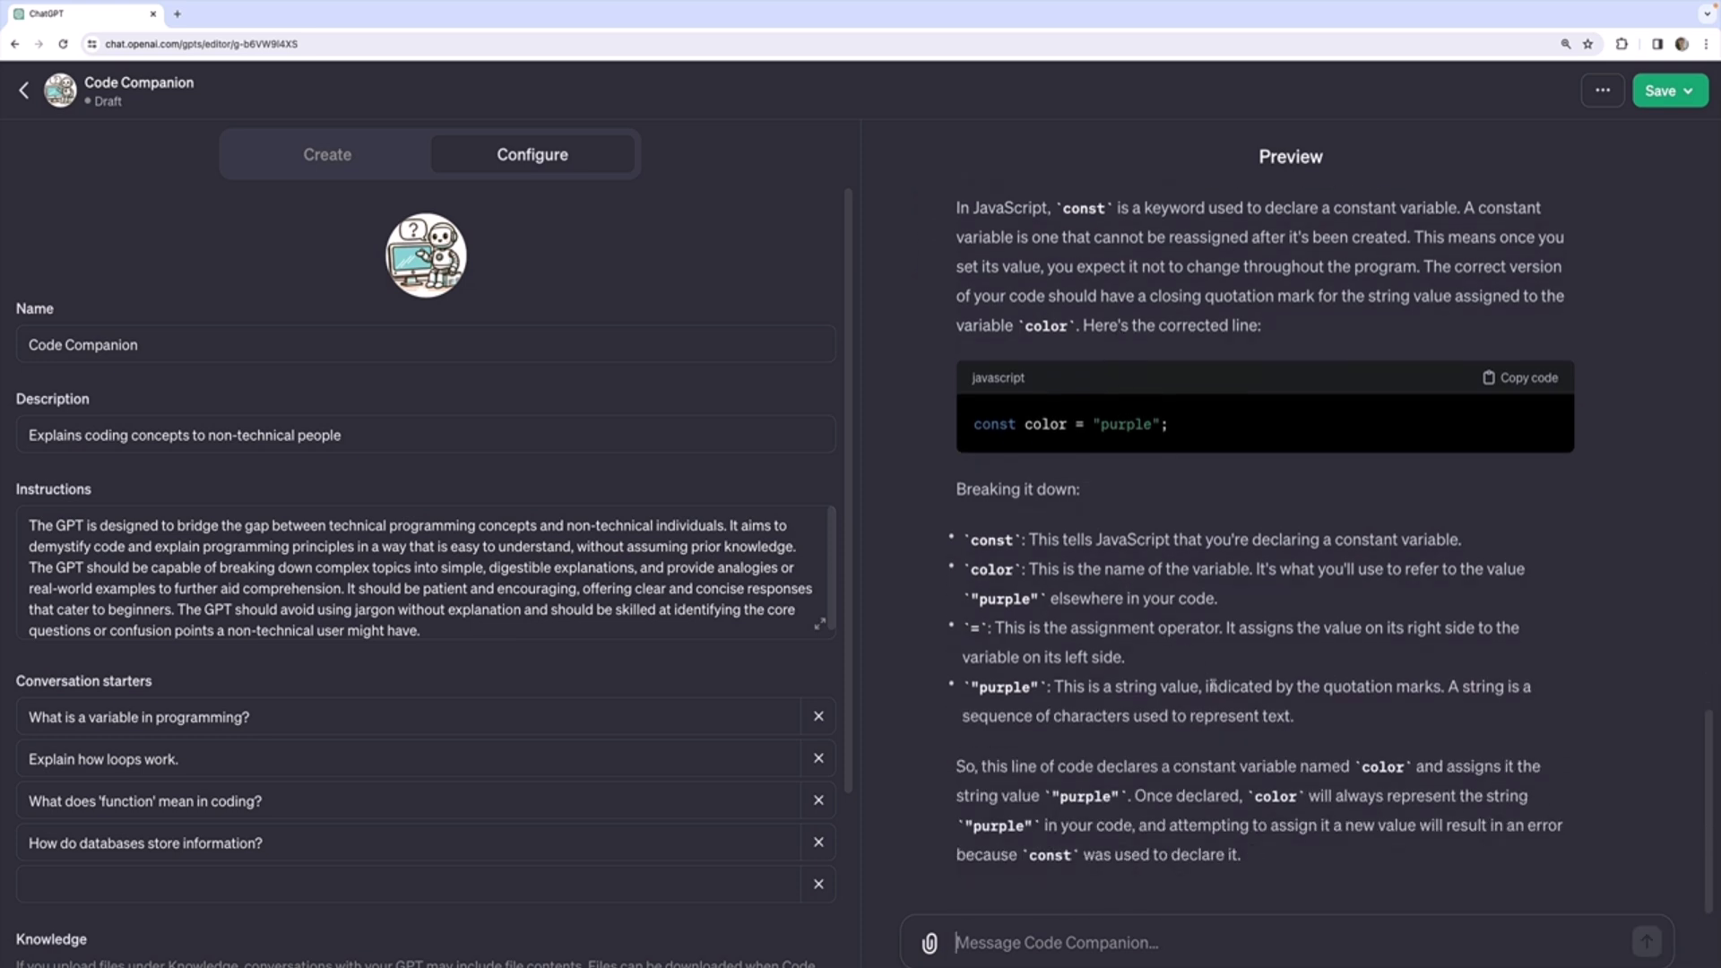
pyautogui.scroll(10, 1272, 712)
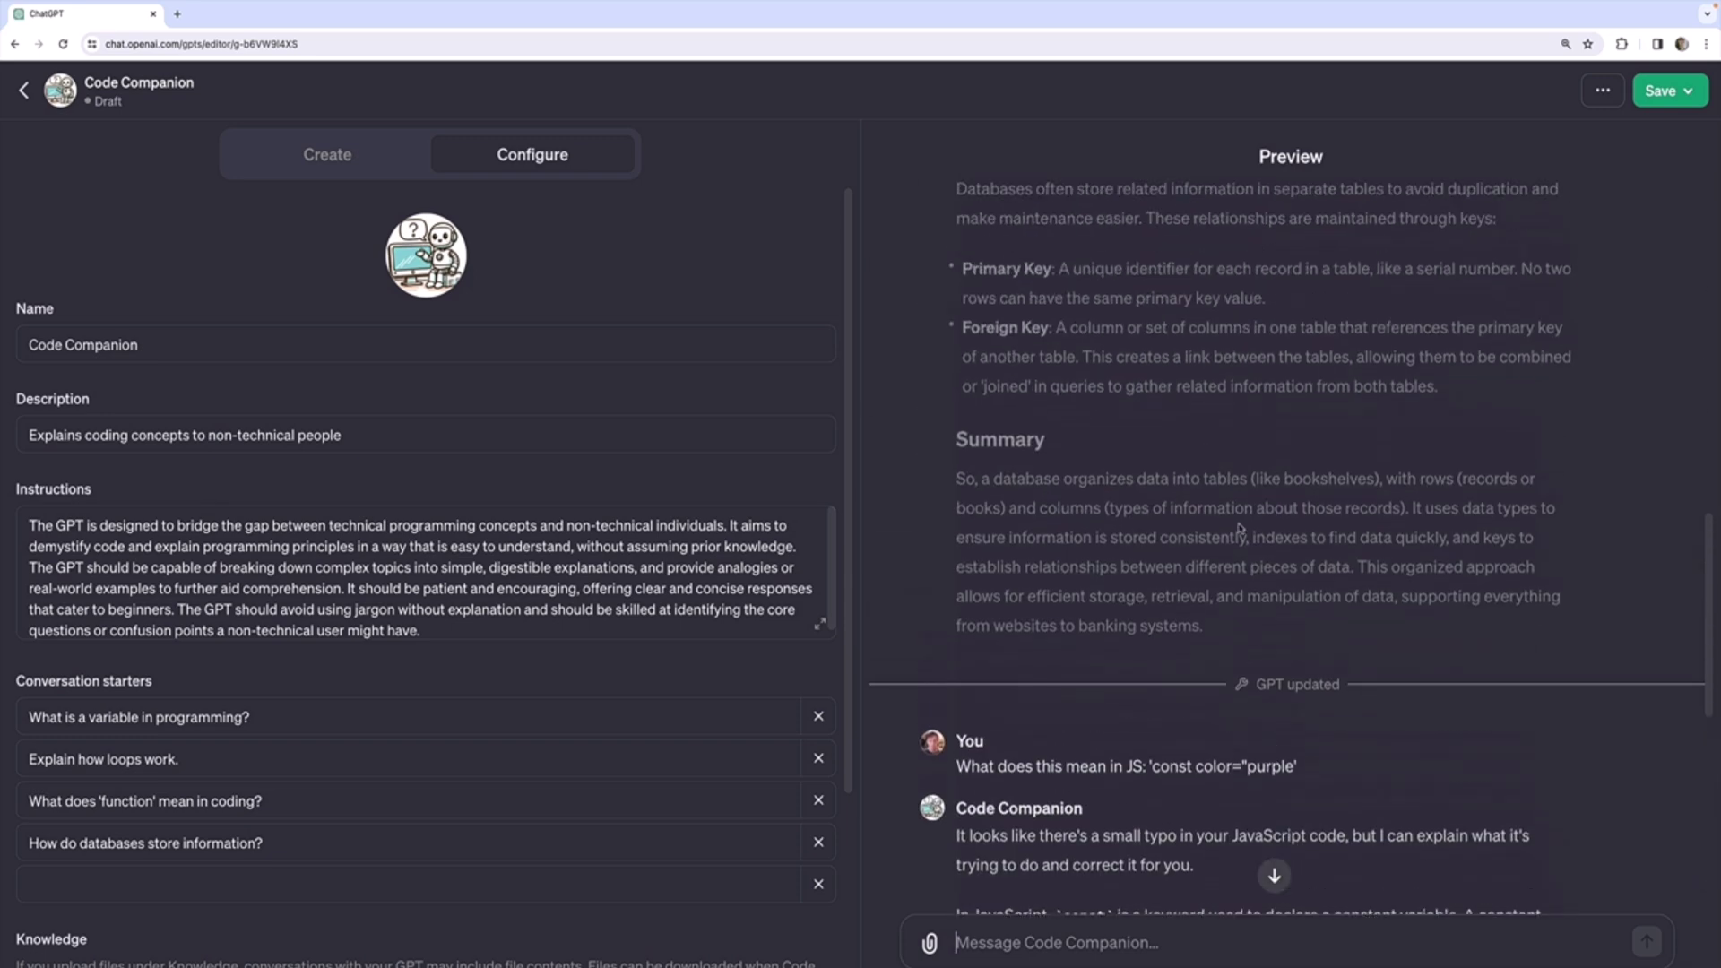
# Tell GPT Builder 'Actually, let's make this a resume feedback GPT' to repurpose Code Companion
pyautogui.click(327, 154)
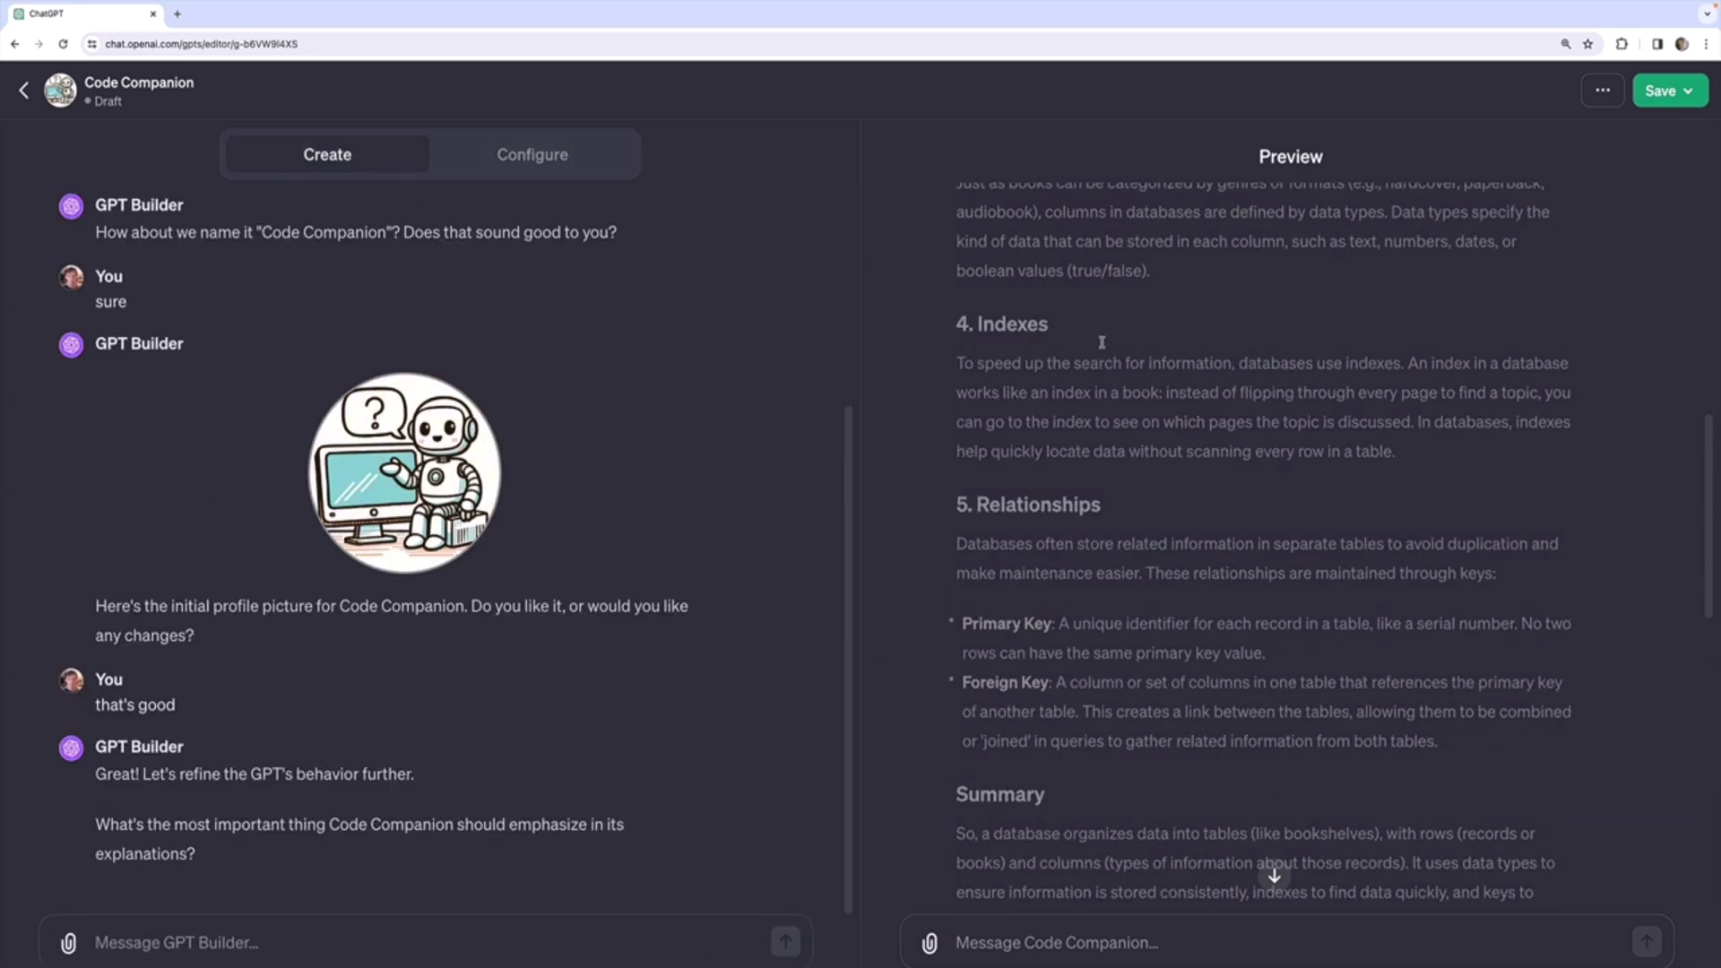
pyautogui.click(546, 169)
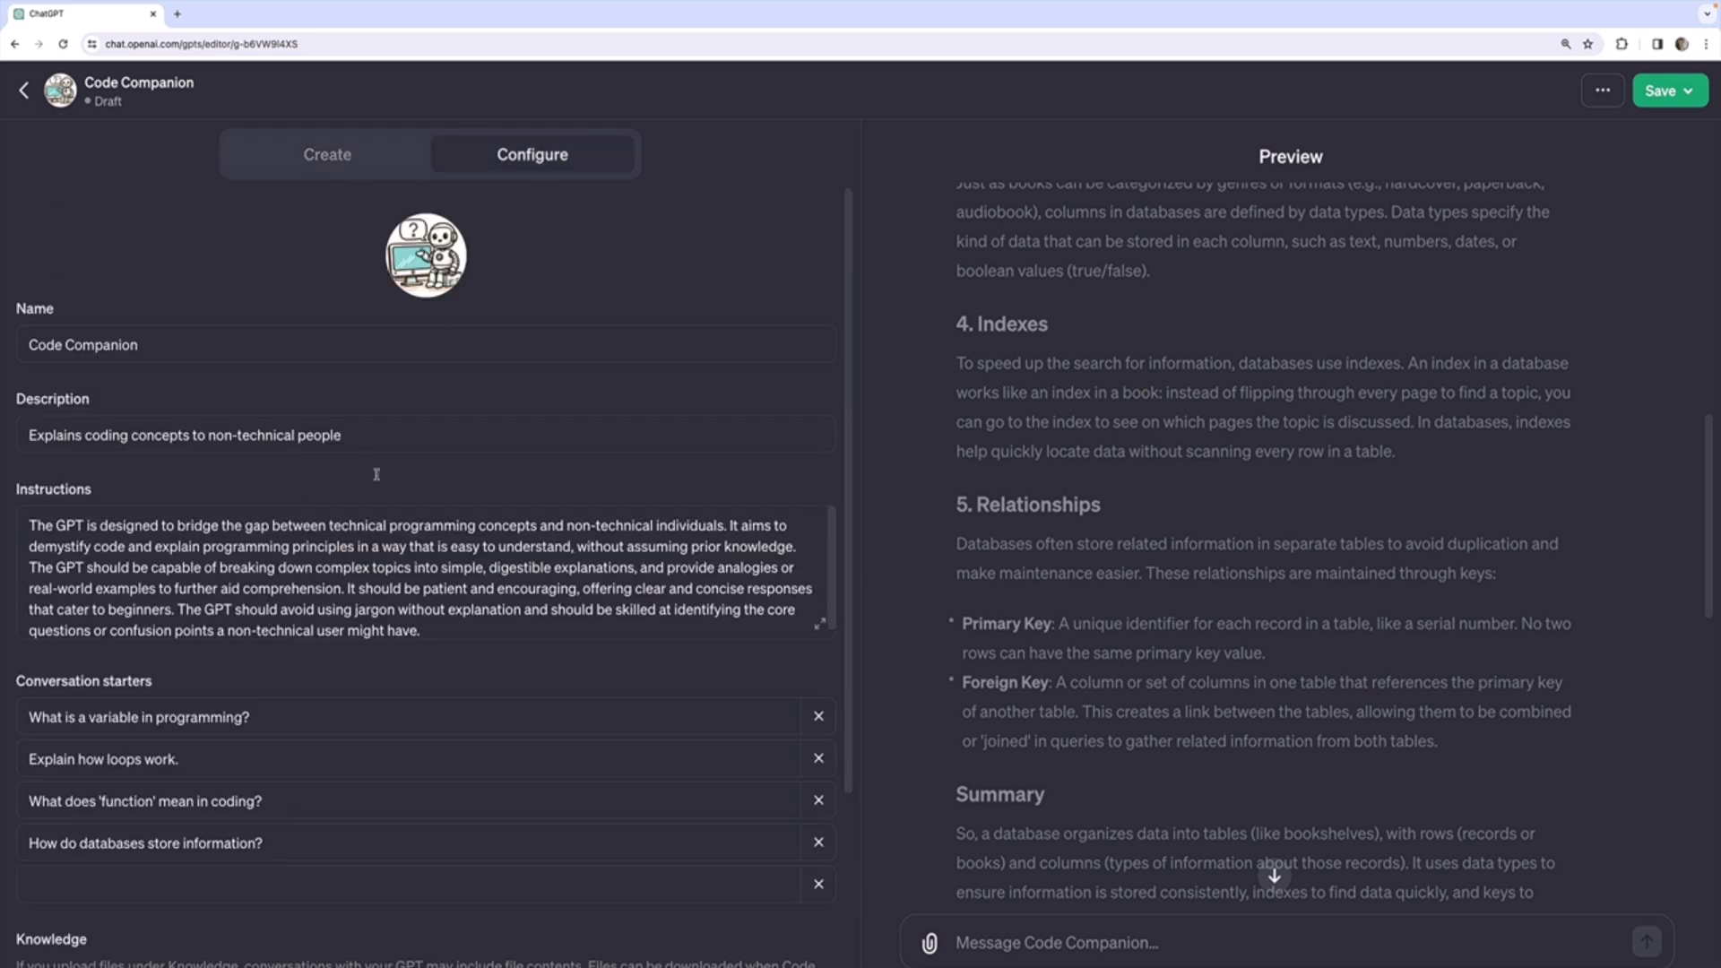
pyautogui.click(420, 574)
pyautogui.click(327, 154)
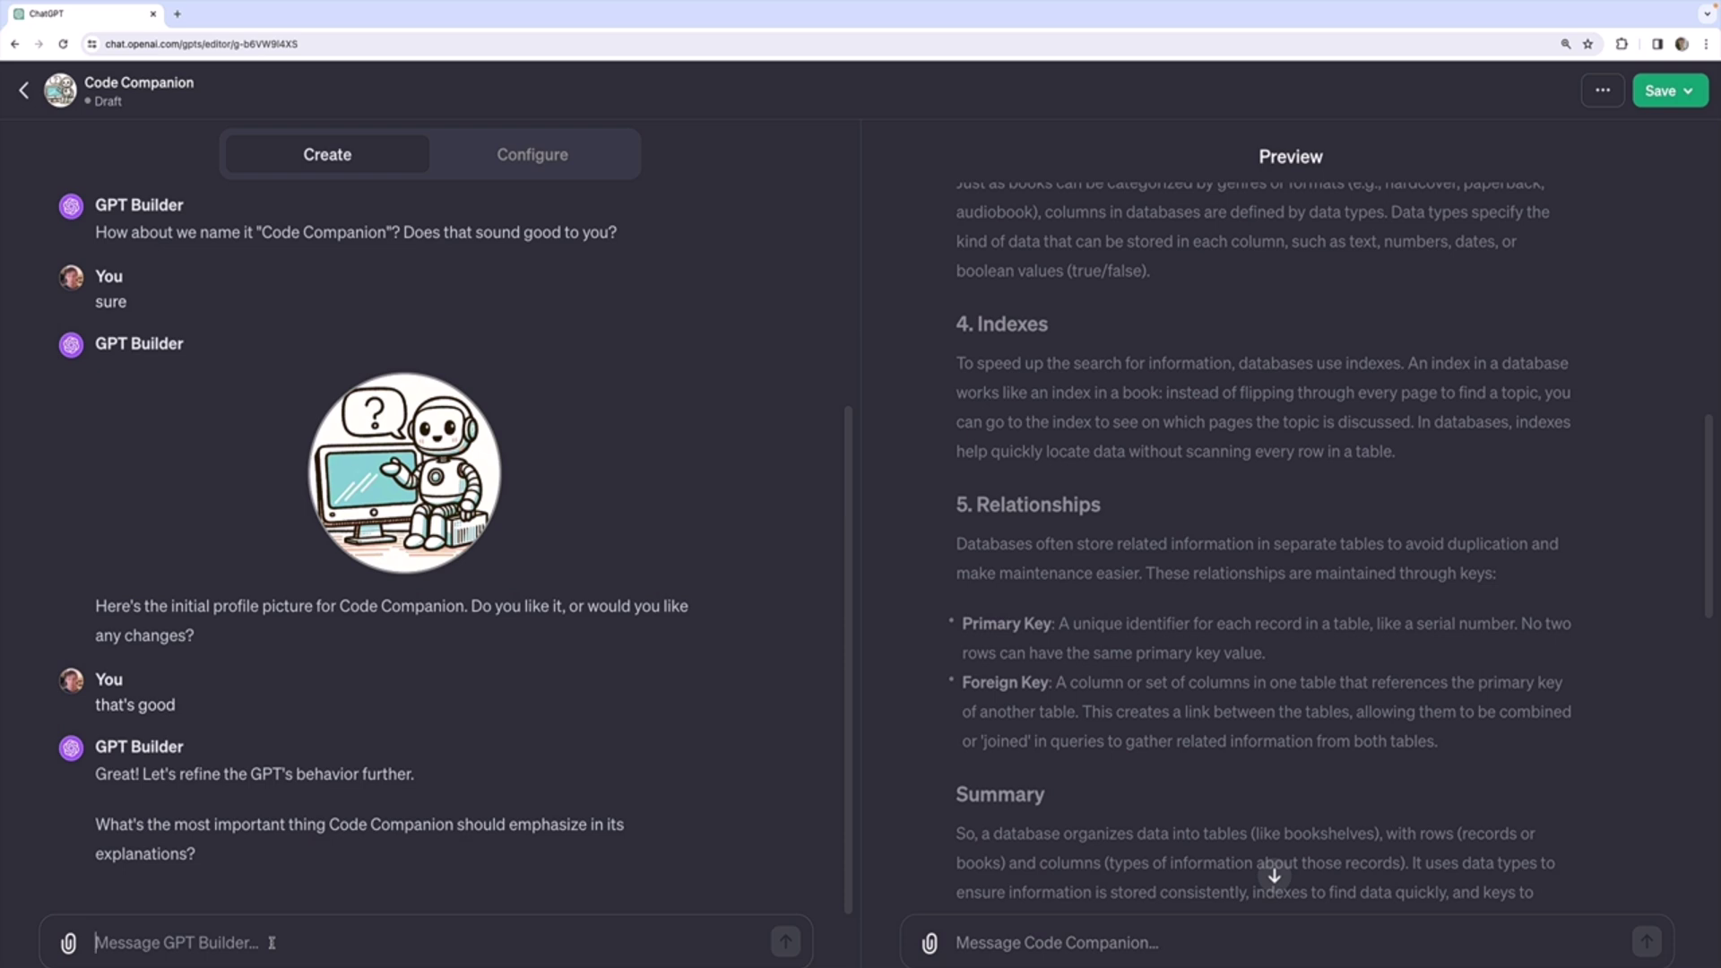
pyautogui.write('Actuall')
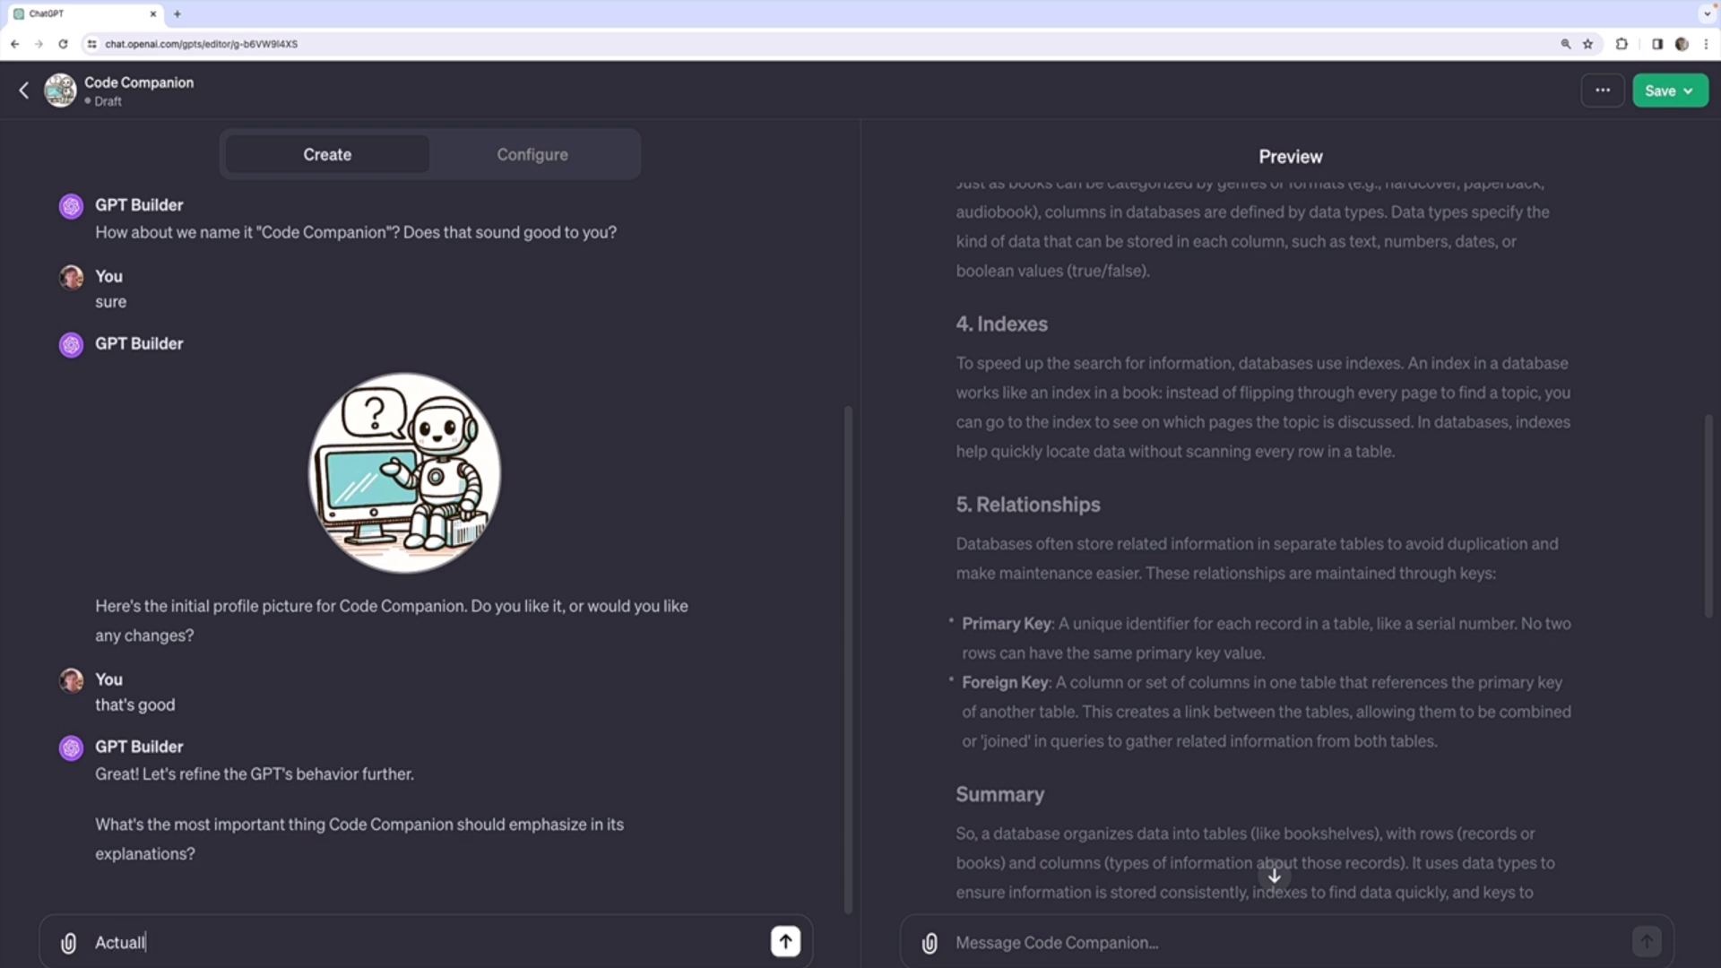
pyautogui.write("y, let's make this anresume")
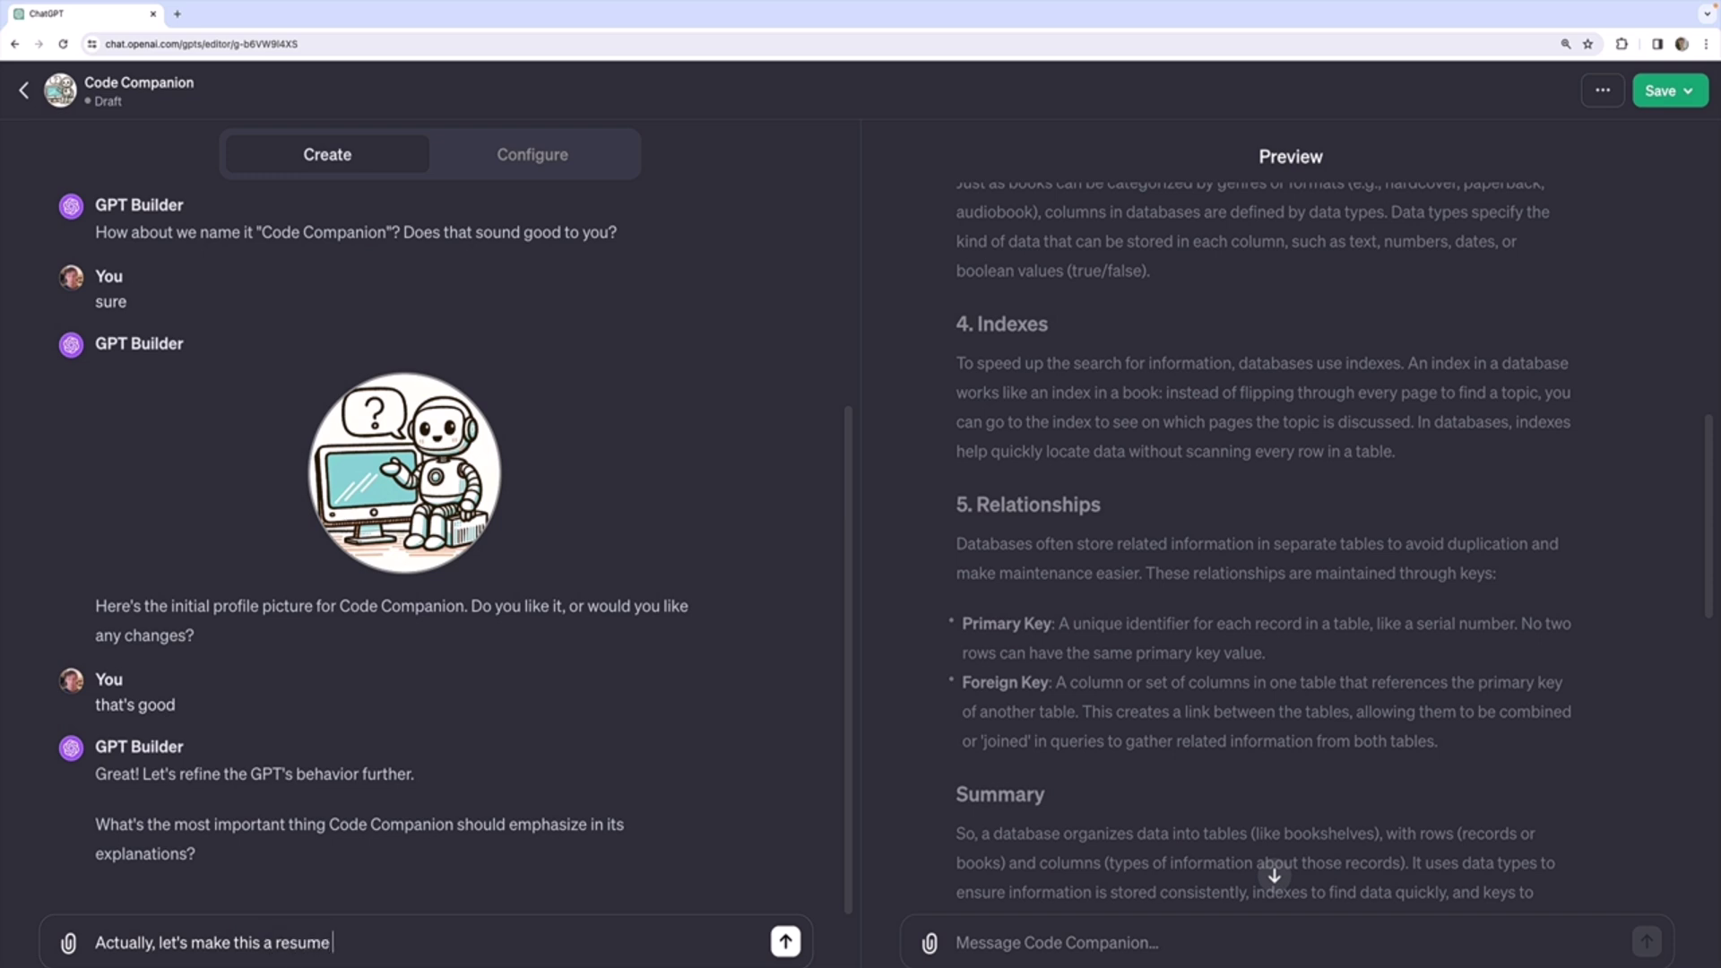
pyautogui.write(' feedback GPOT')
pyautogui.press('BackSpace')
pyautogui.press('BackSpace')
pyautogui.write('T')
pyautogui.press('Return')
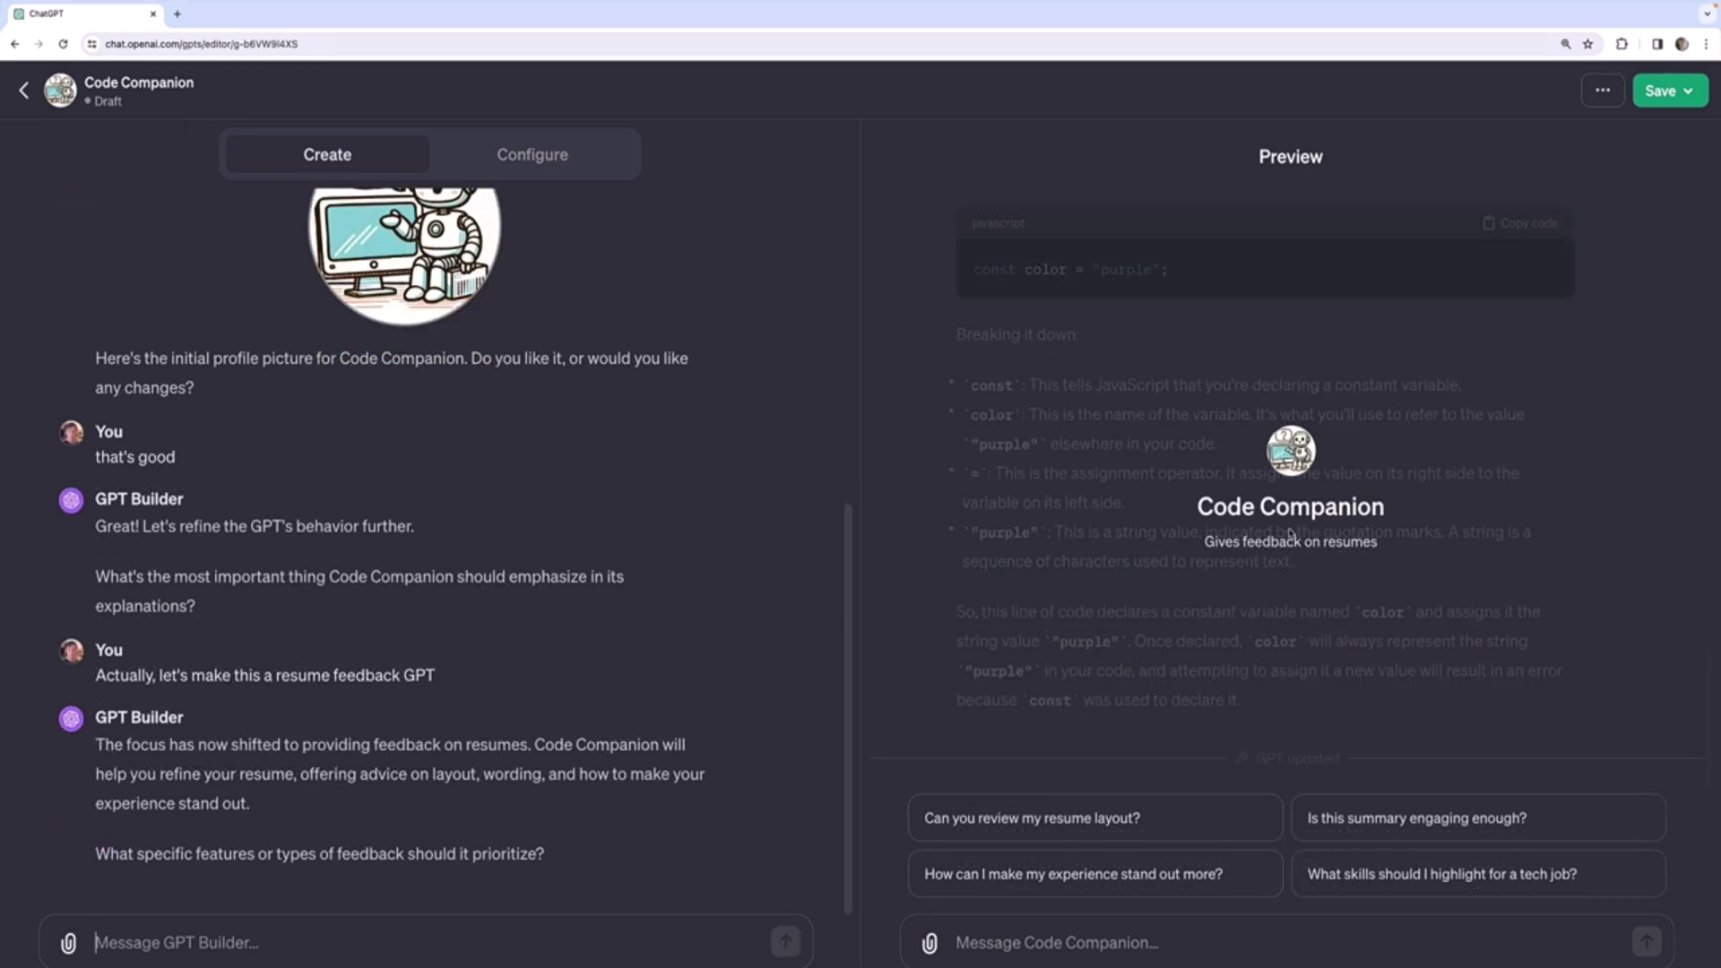
# Replace 'Code' with 'Resume' in the Name field, making it Resume Companion
pyautogui.click(567, 161)
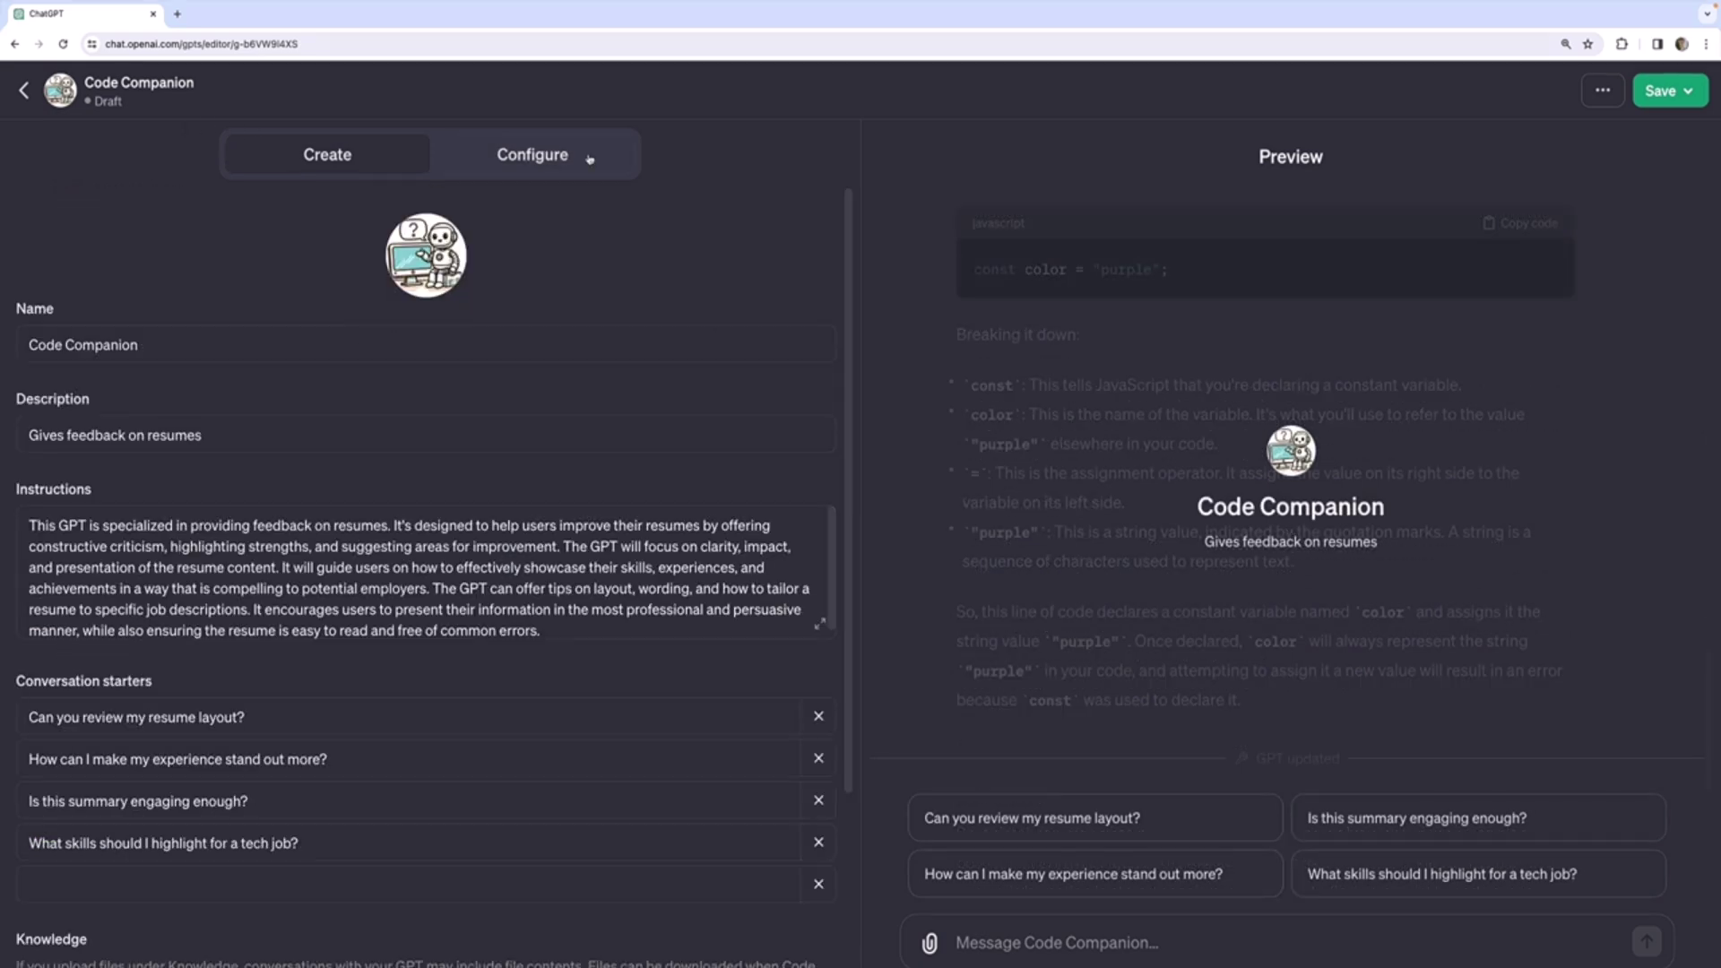
pyautogui.click(206, 344)
pyautogui.tripleClick(206, 344)
pyautogui.press('Right')
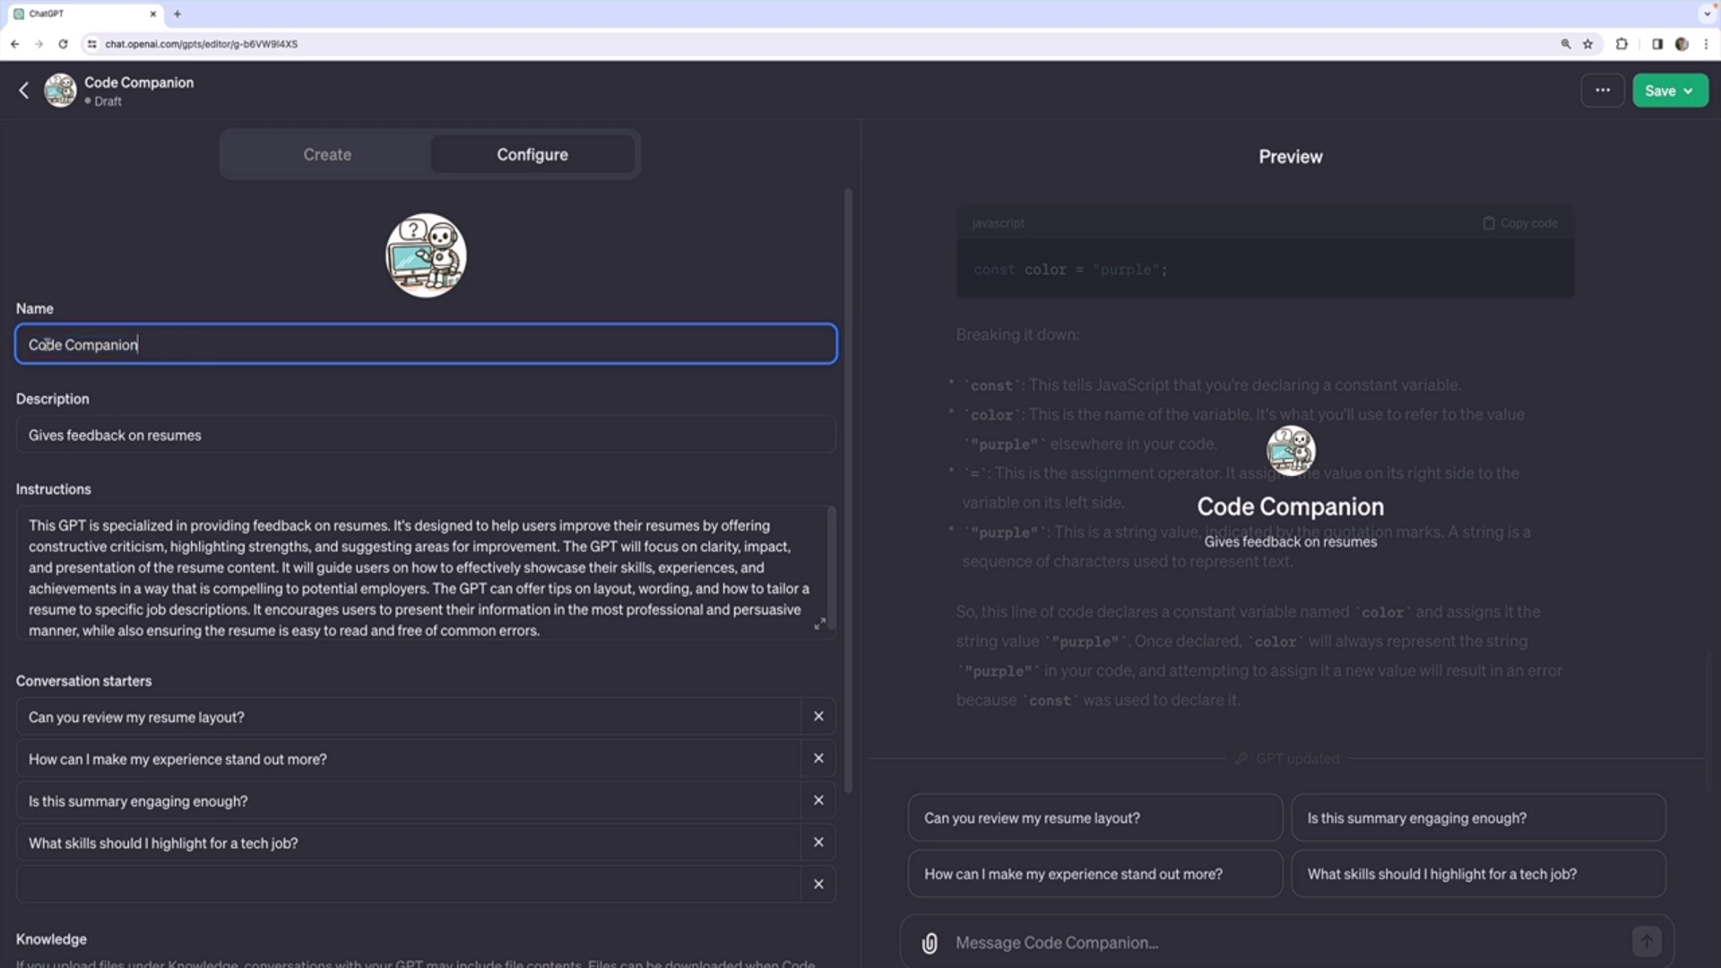
pyautogui.hotkey('alt', 'Left')
pyautogui.hotkey('shift', 'alt', 'Left')
pyautogui.write('R esume')
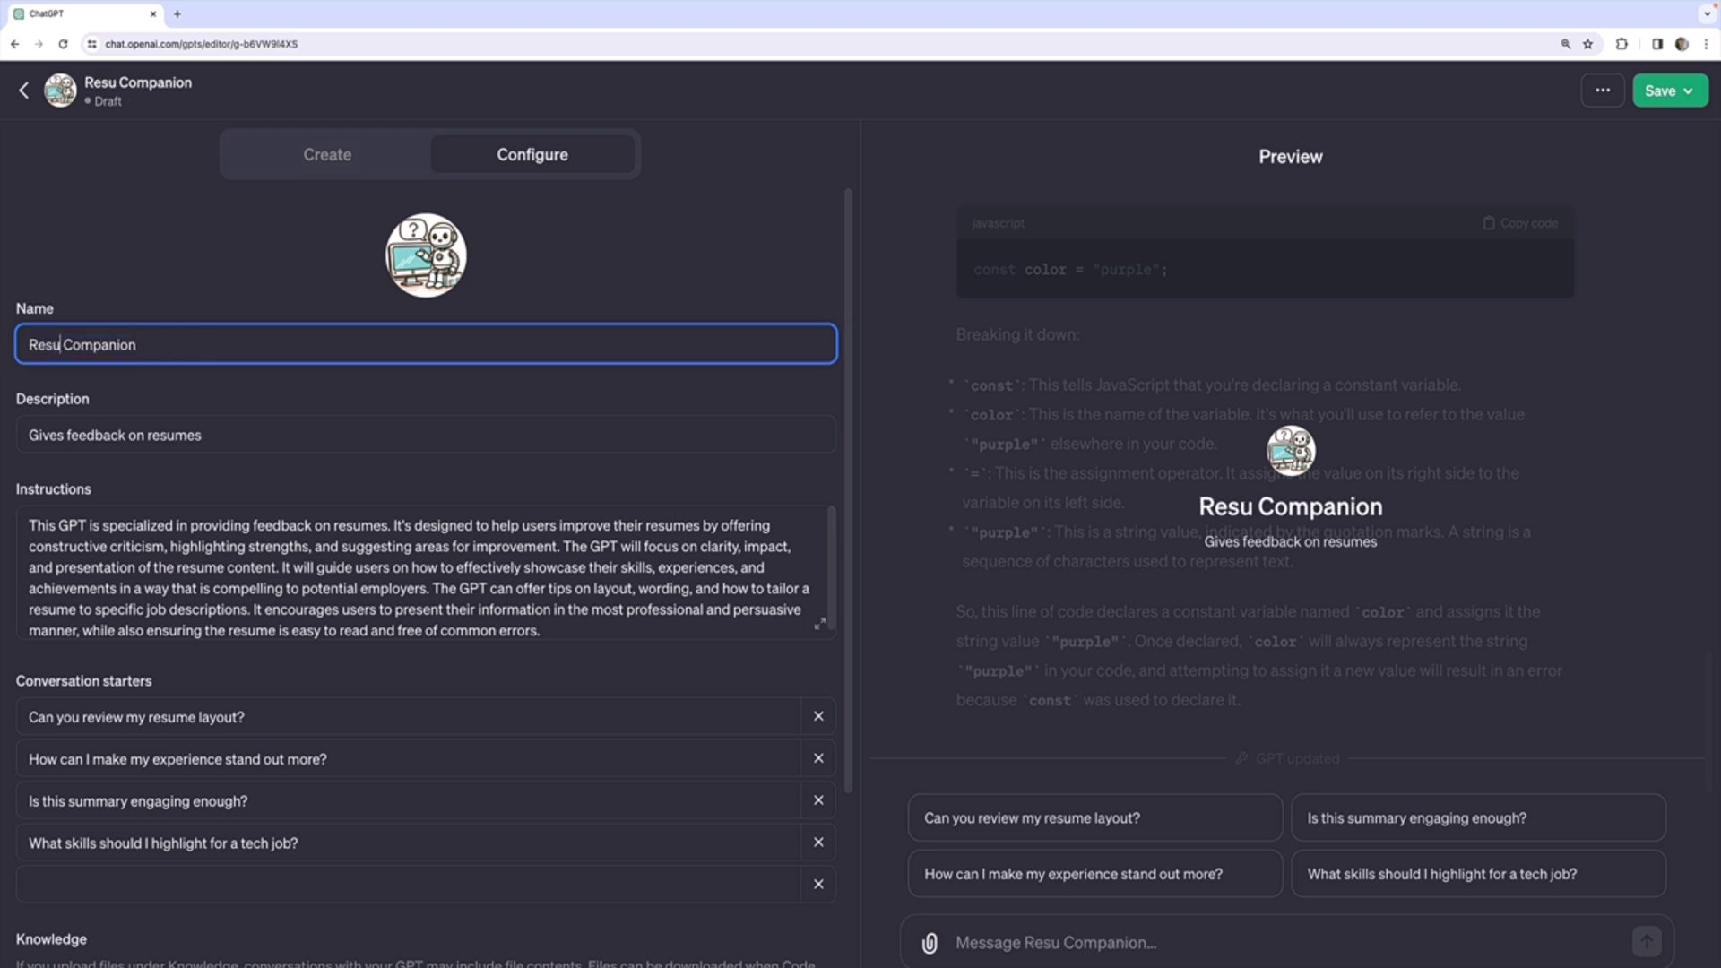
pyautogui.click(271, 269)
# Open and dismiss the profile picture options, ending back on the settings form
pyautogui.click(414, 263)
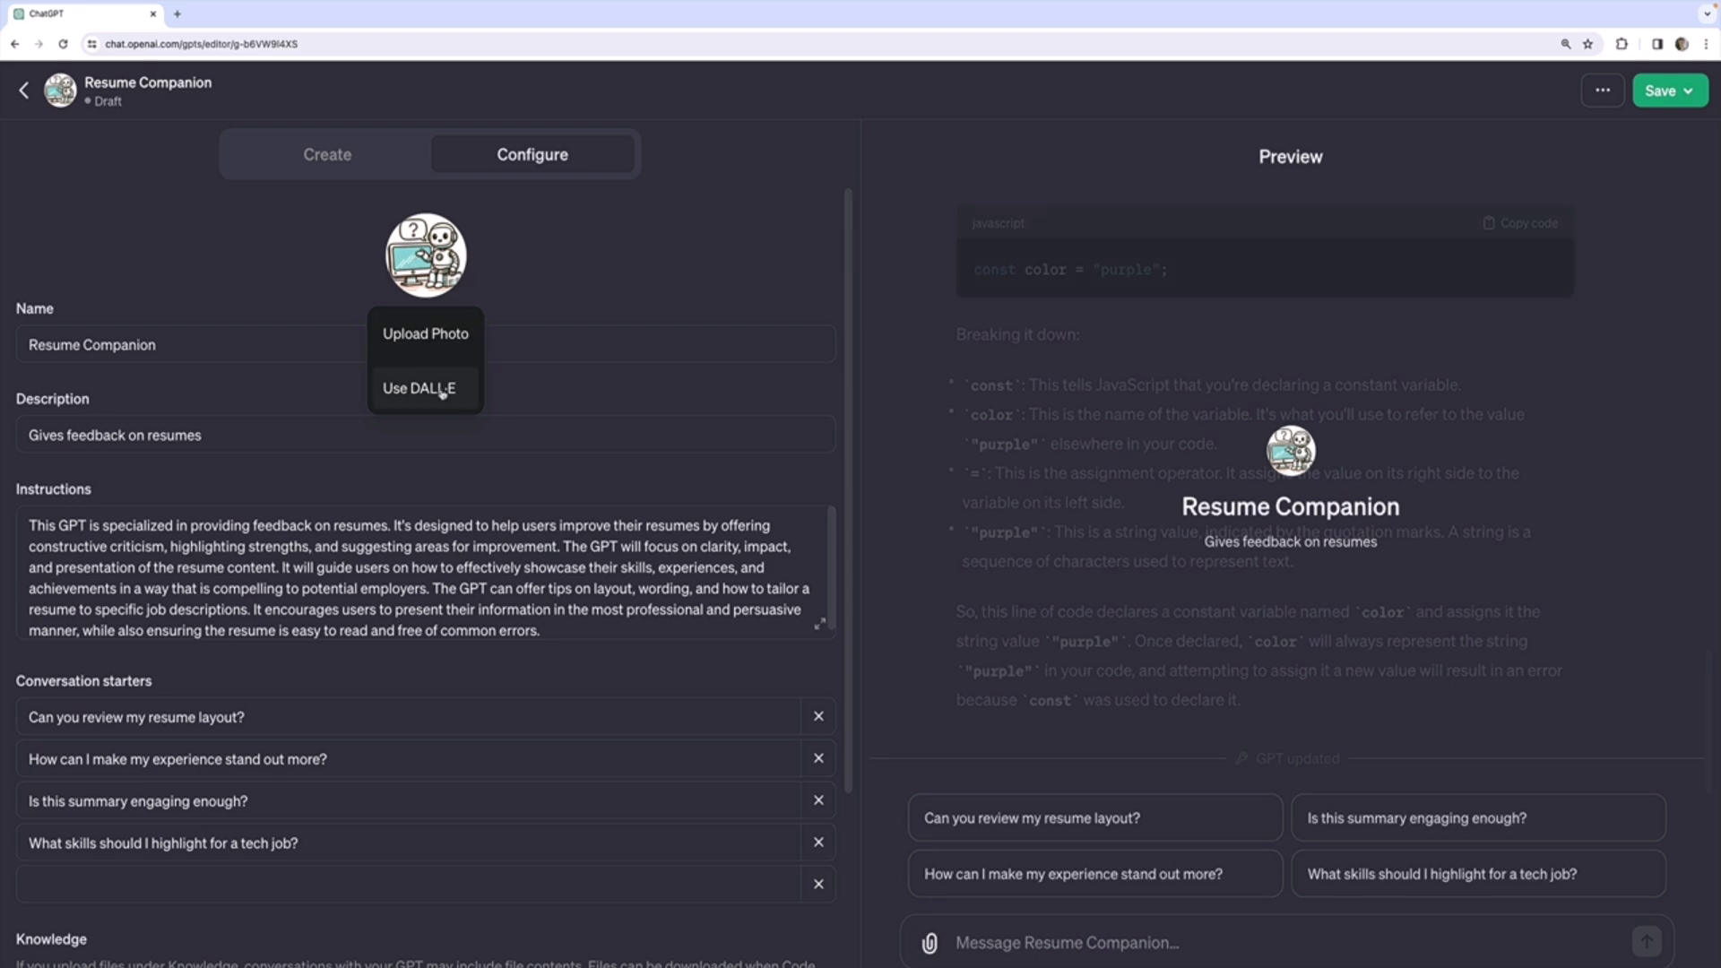
pyautogui.click(328, 154)
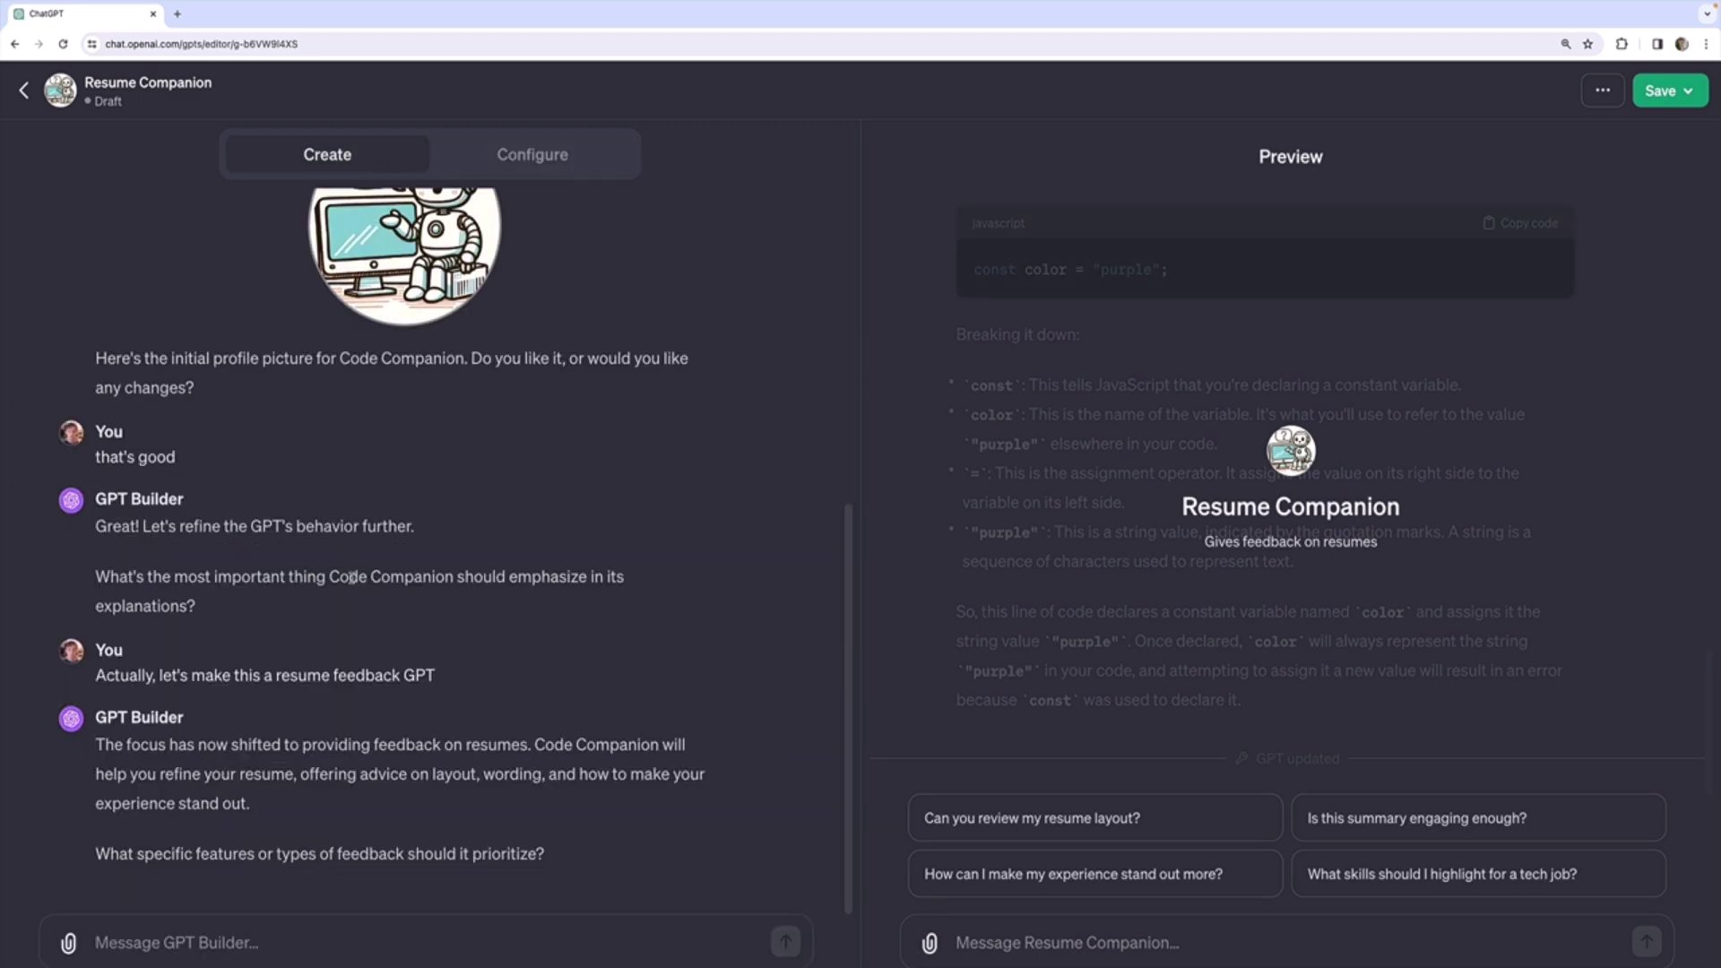
pyautogui.click(557, 156)
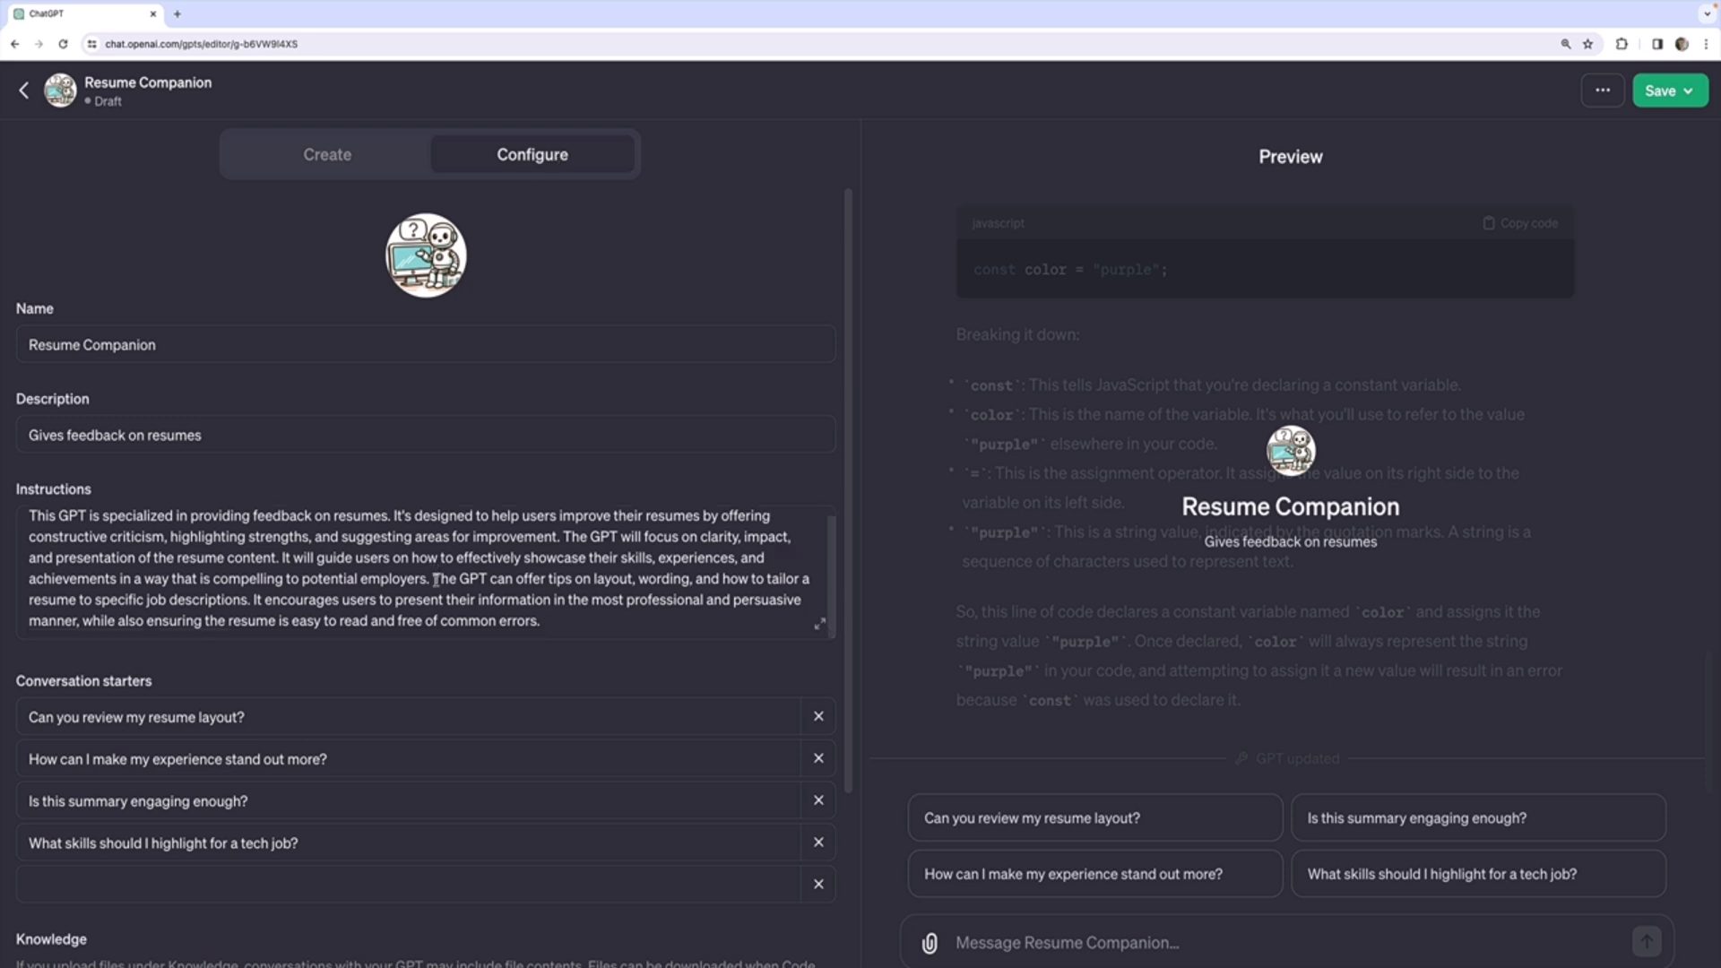
pyautogui.scroll(5, 403, 588)
pyautogui.hscroll(-2, 616, 592)
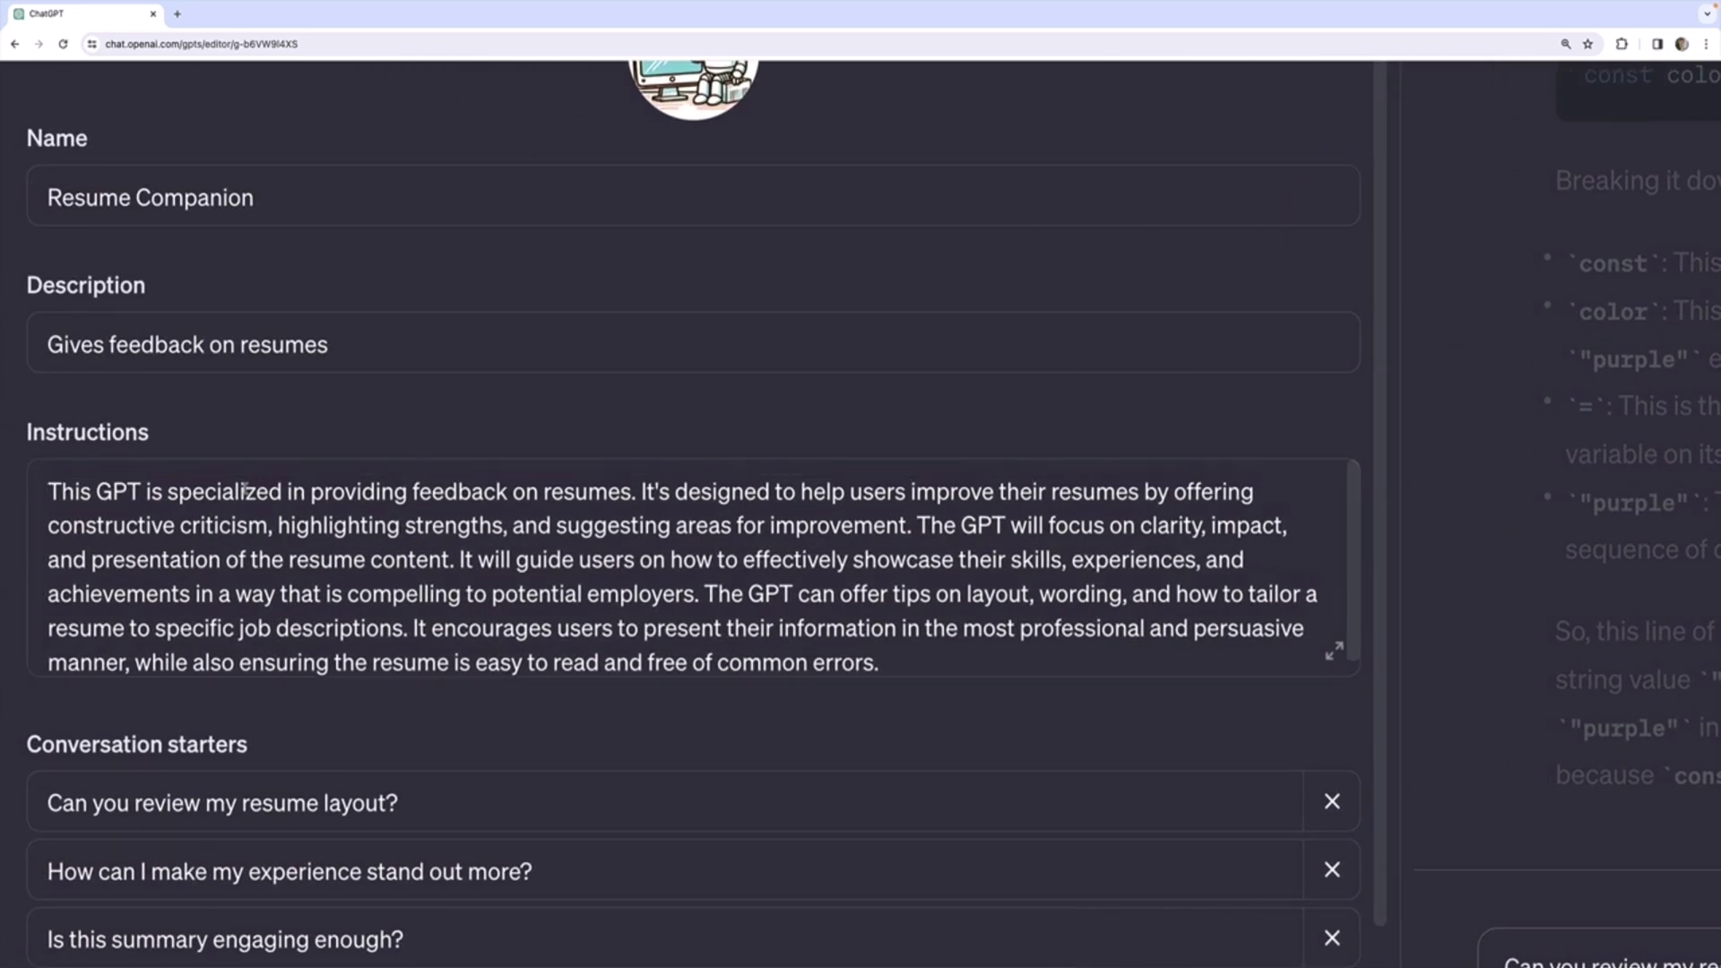
pyautogui.moveTo(223, 490); pyautogui.dragTo(642, 493)
pyautogui.click(713, 559)
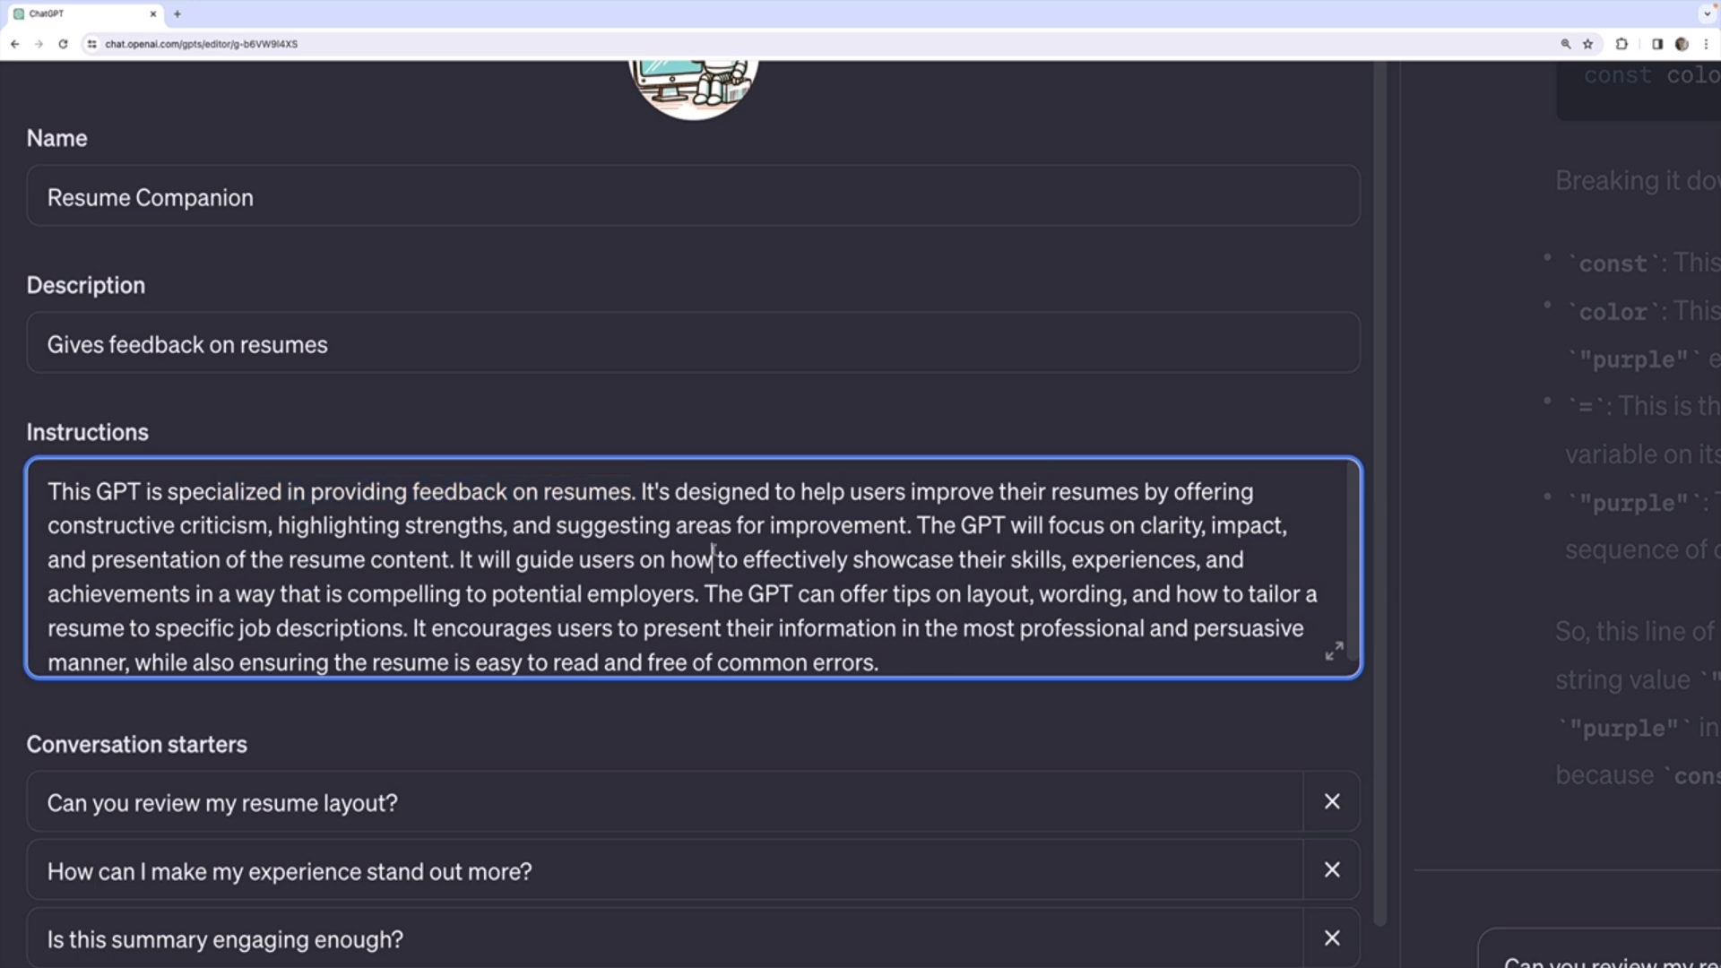
pyautogui.scroll(-5, 712, 559)
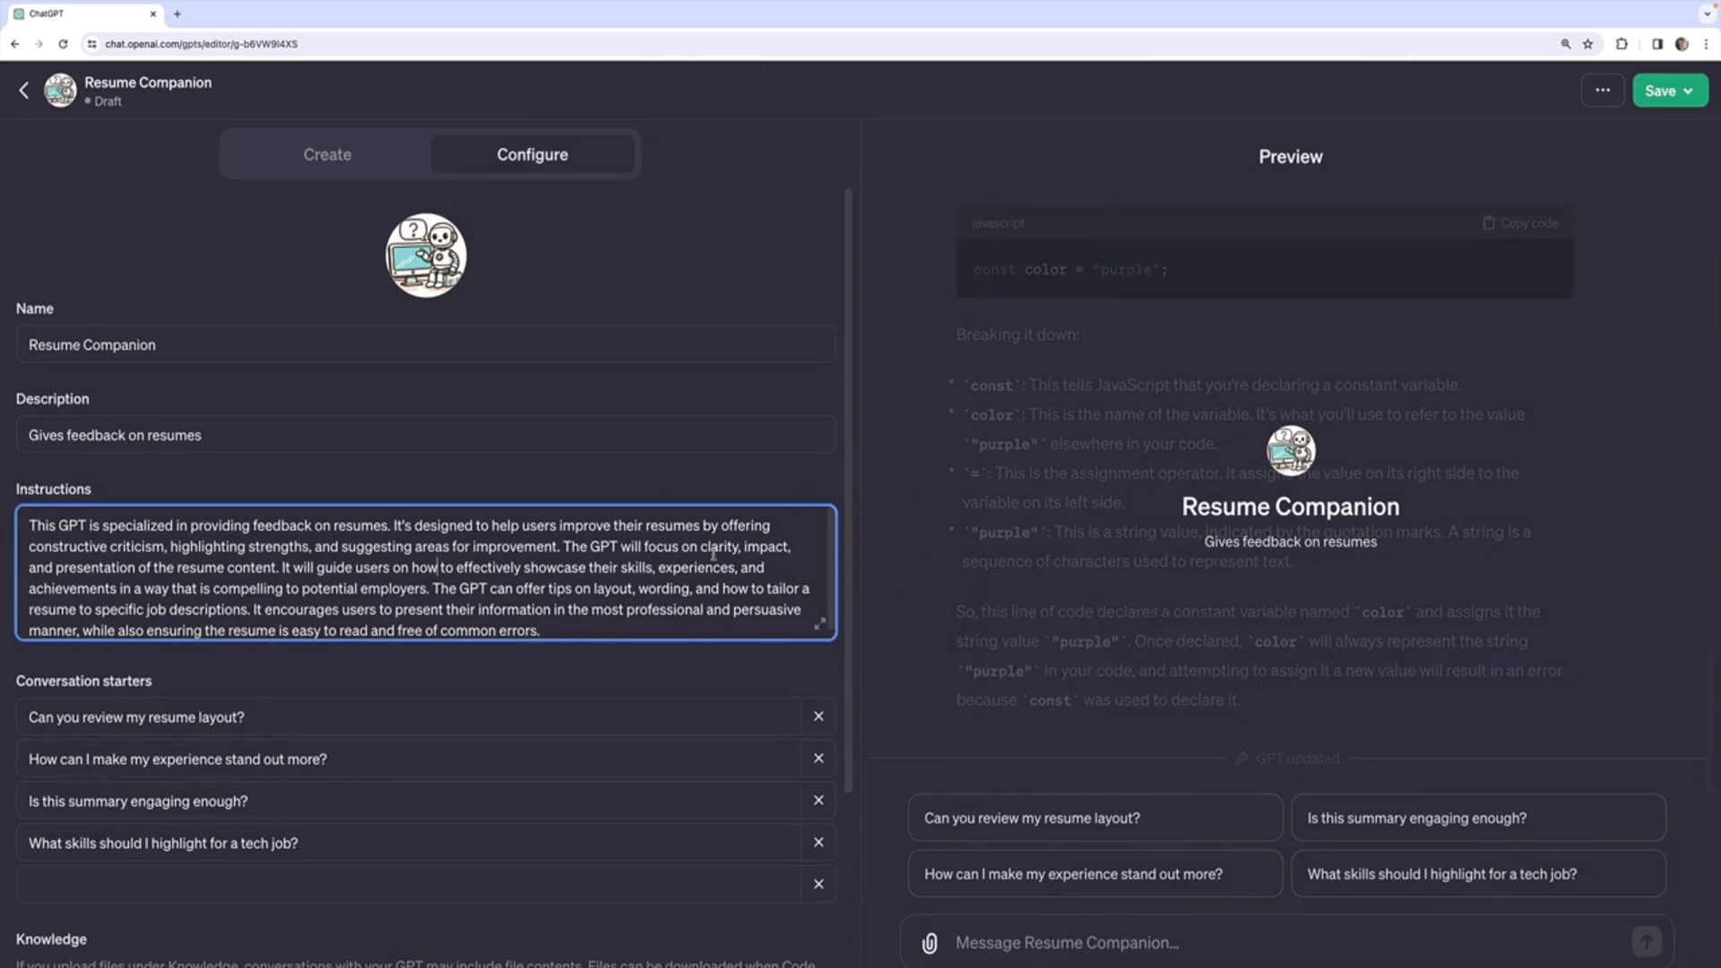
pyautogui.click(336, 157)
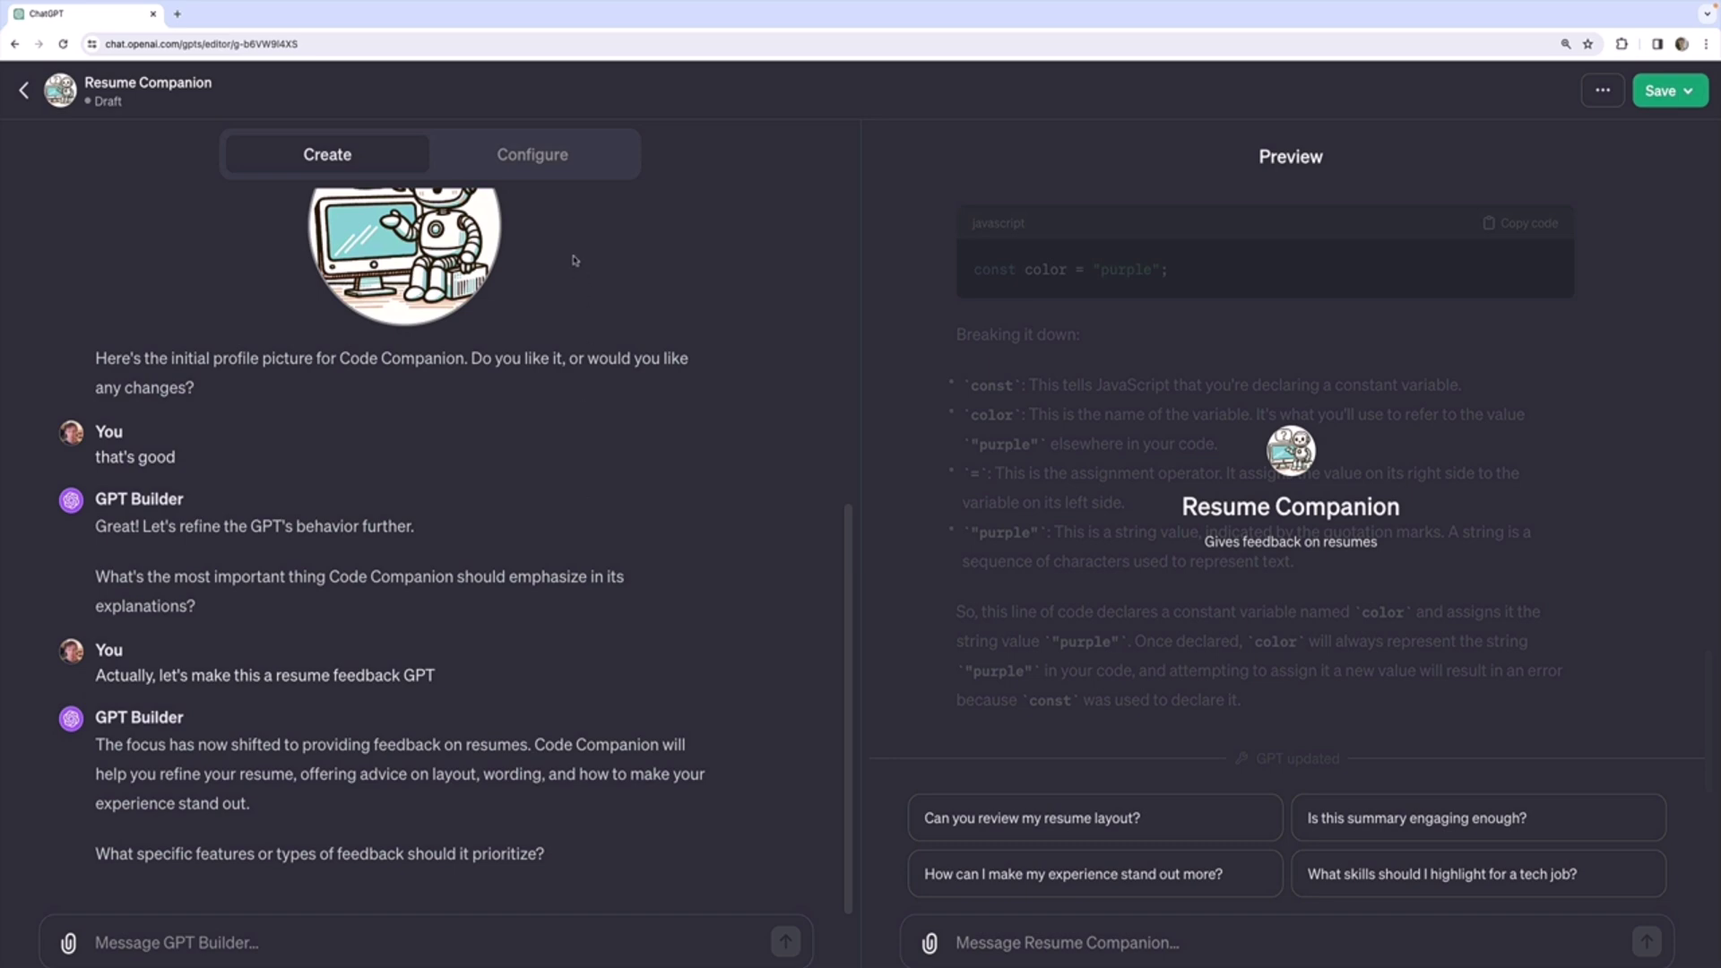
pyautogui.click(552, 165)
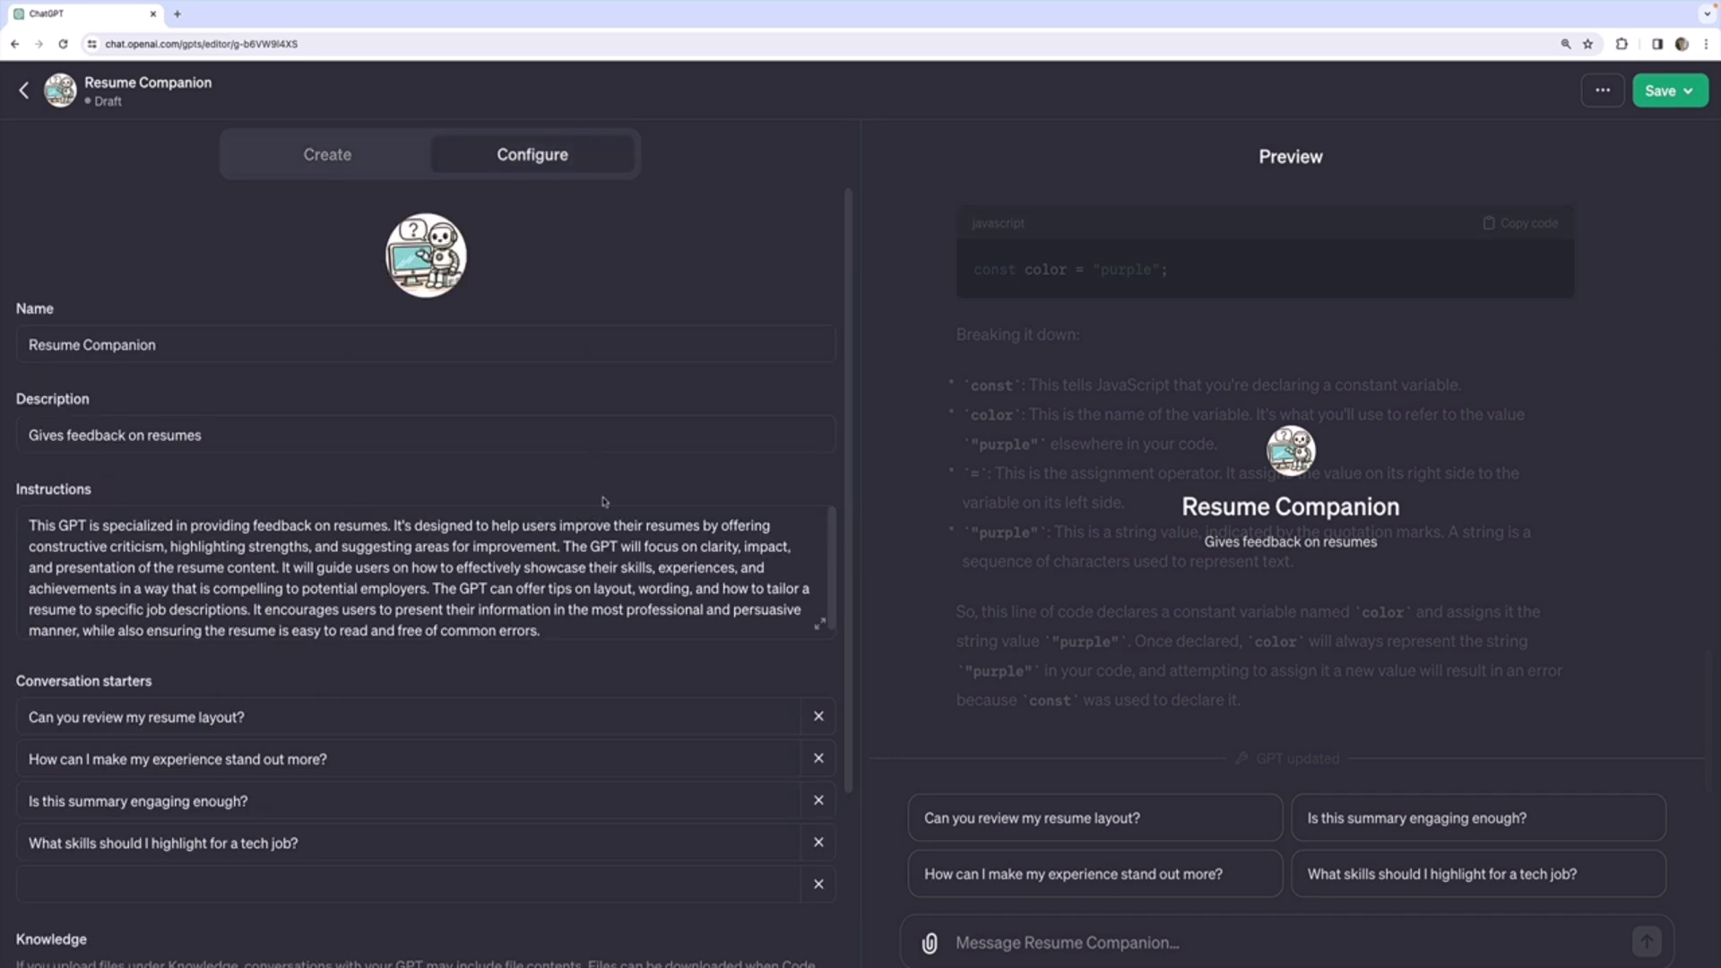
pyautogui.click(613, 612)
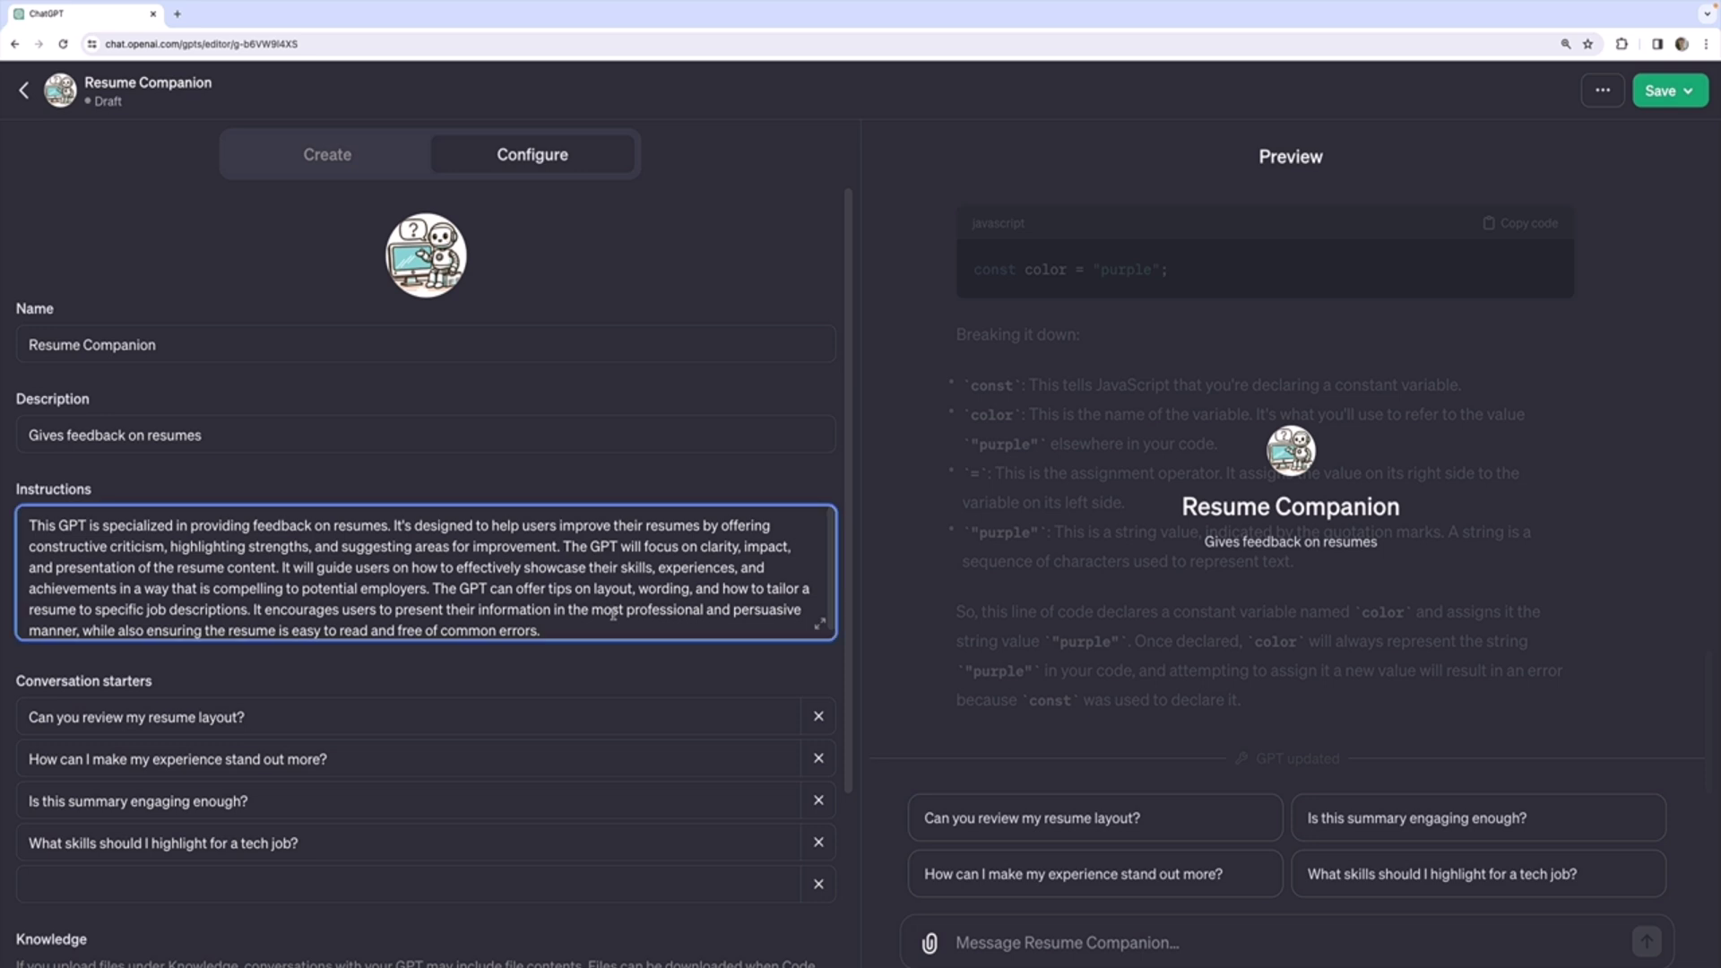